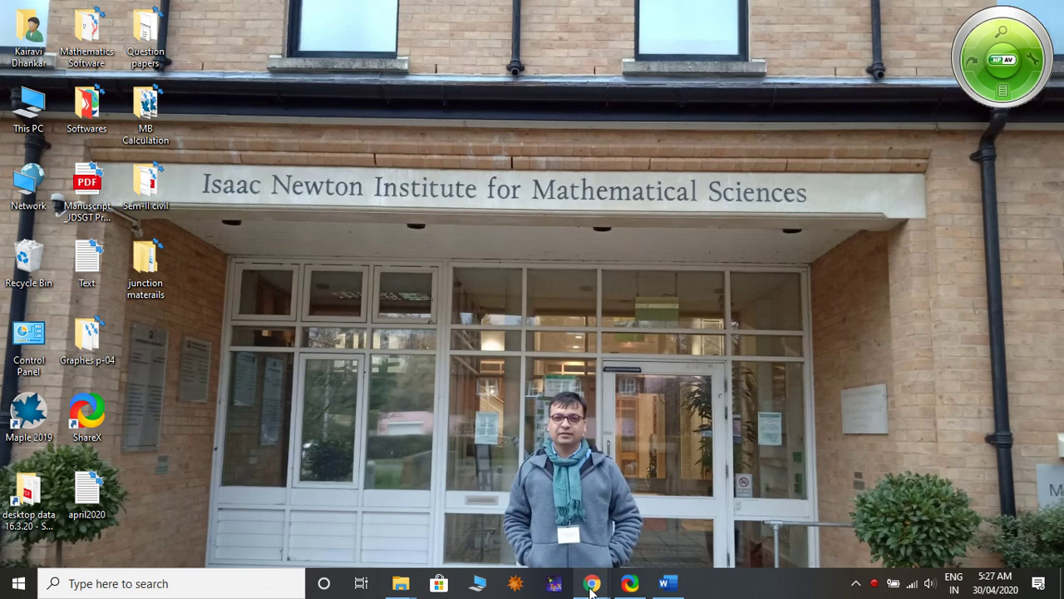
Switch to the Chrome window showing Google Forms and create a new blank form
mouse_move(591, 586)
left_click(667, 511)
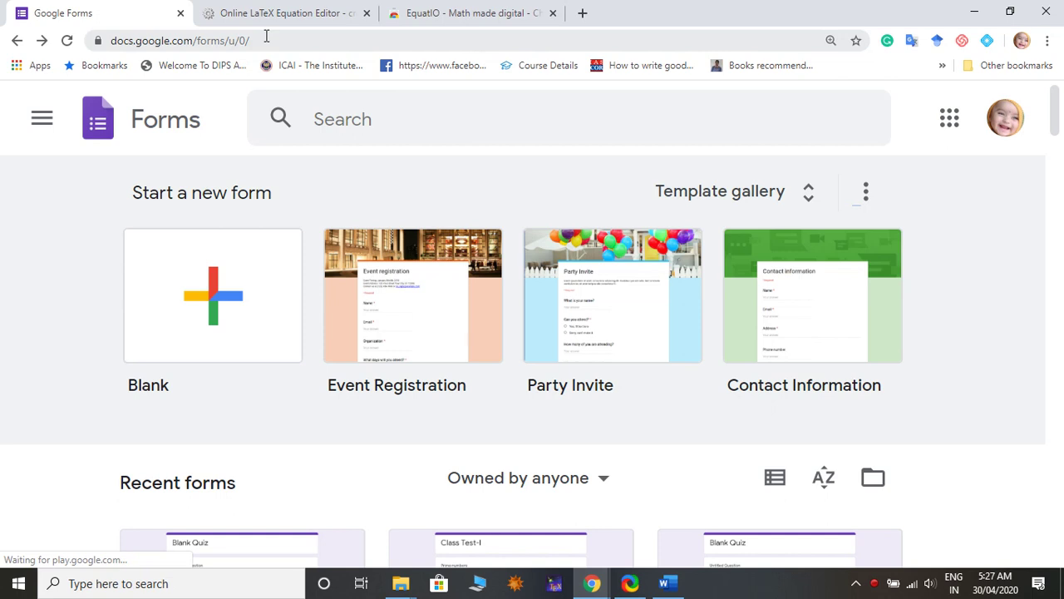
left_click(227, 271)
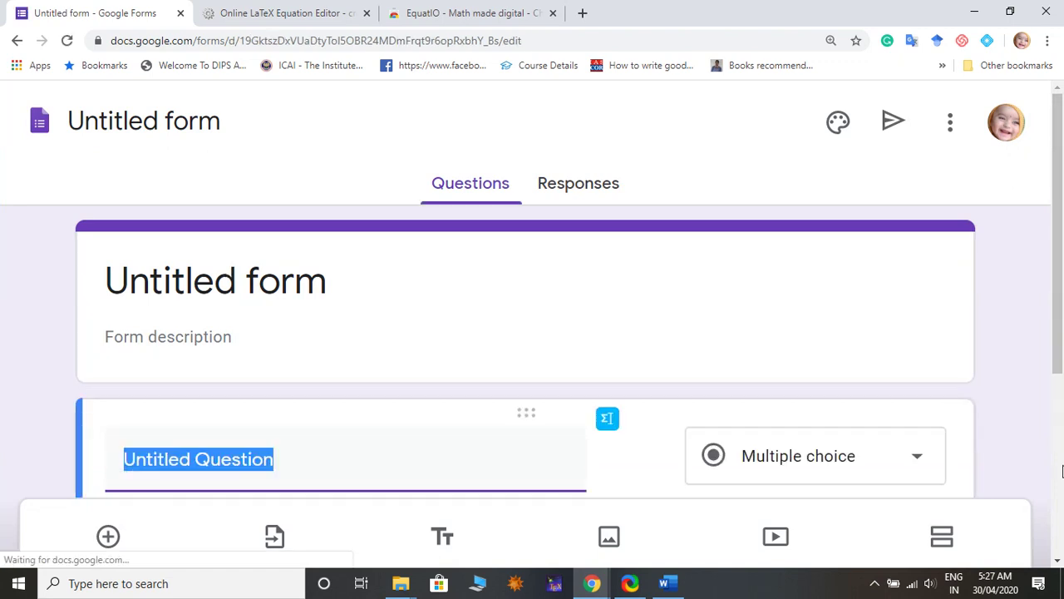
Replace the form's placeholder title with "Class Test-I"
left_click(361, 277)
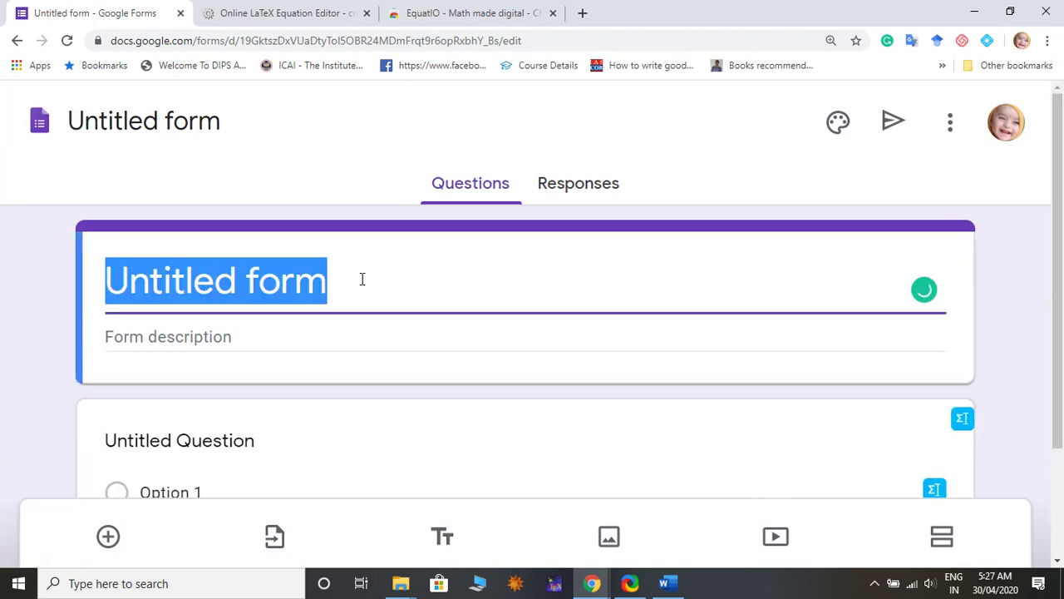
key("BackSpace")
type("Cl")
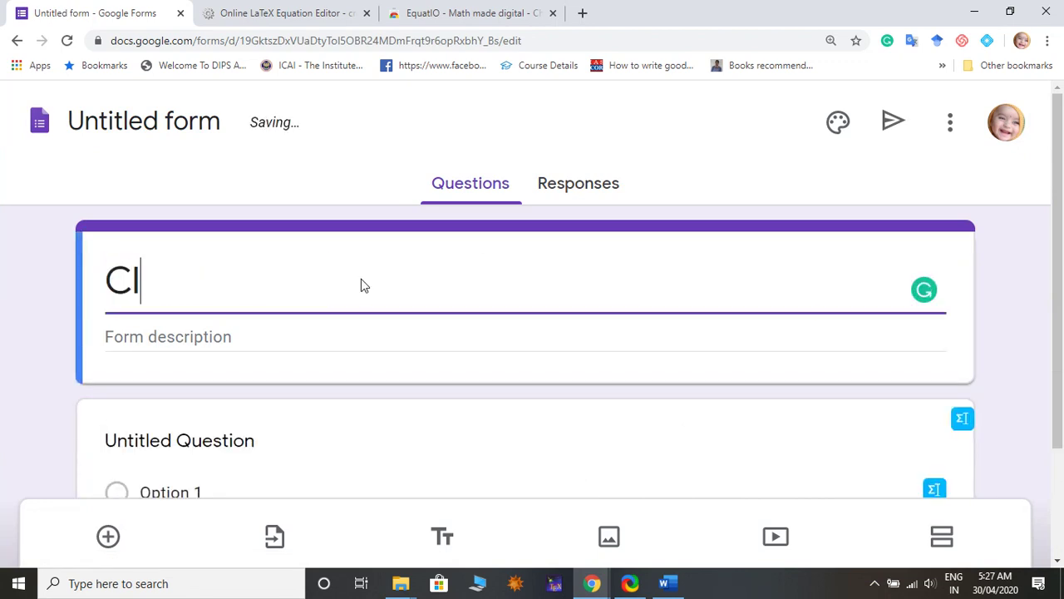
type("ass T")
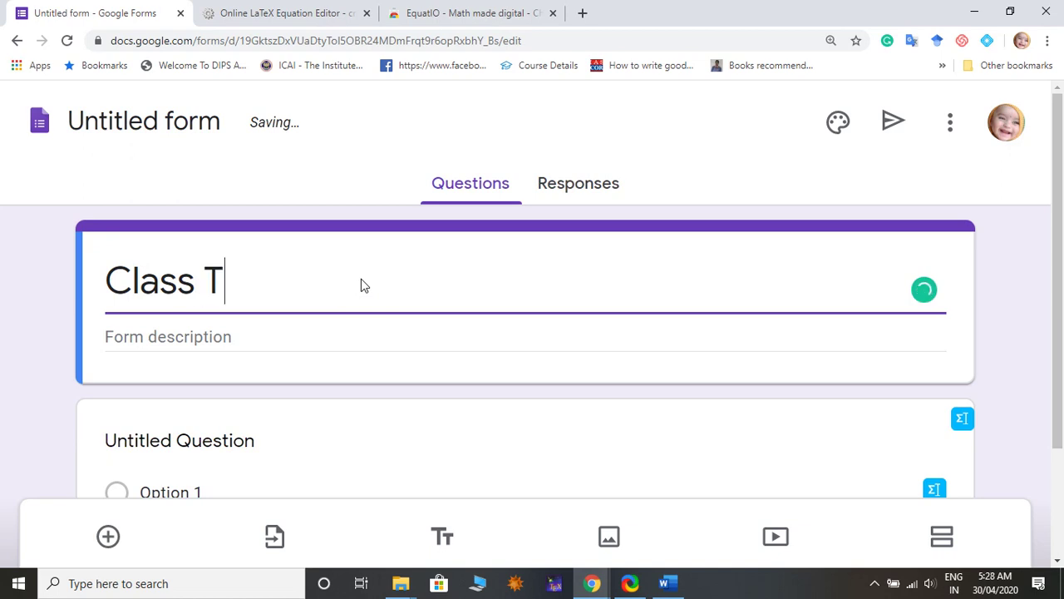
type("est-I")
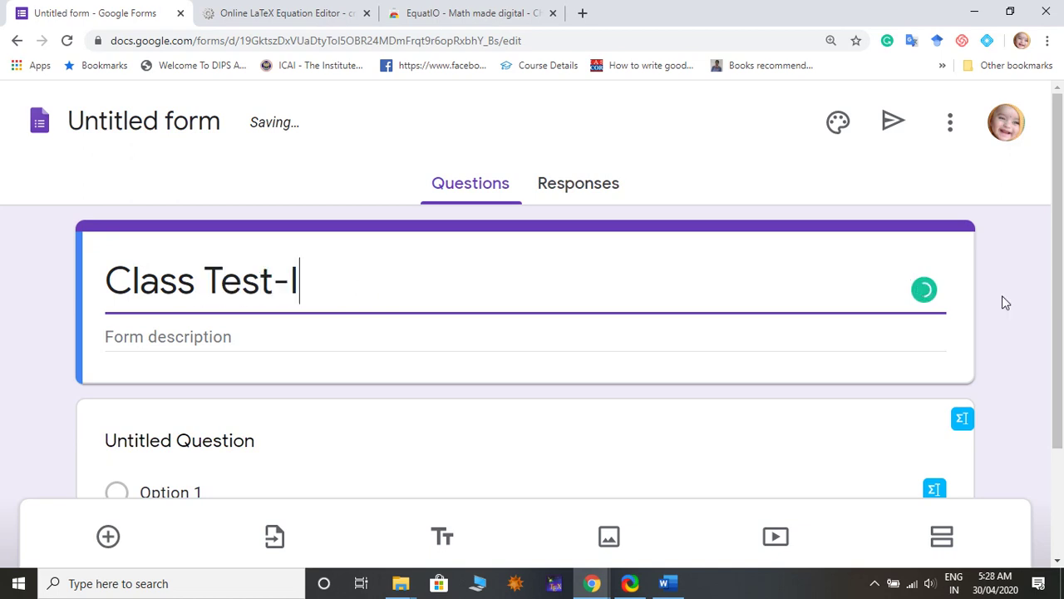
Clear the first question's placeholder text and start inserting an image into that question
scroll(1002, 303, "down", 1)
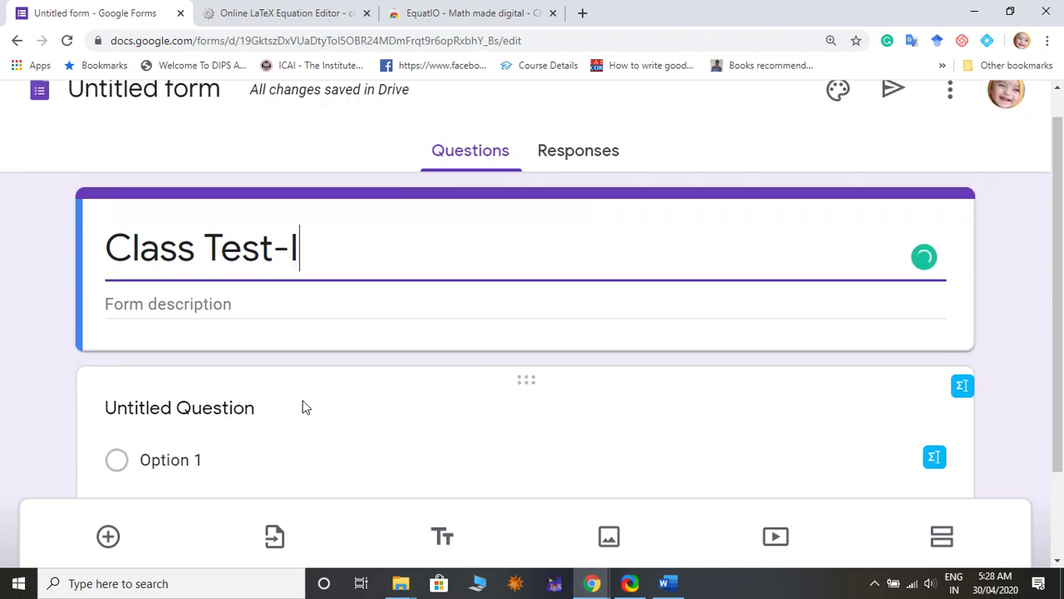
left_click(299, 406)
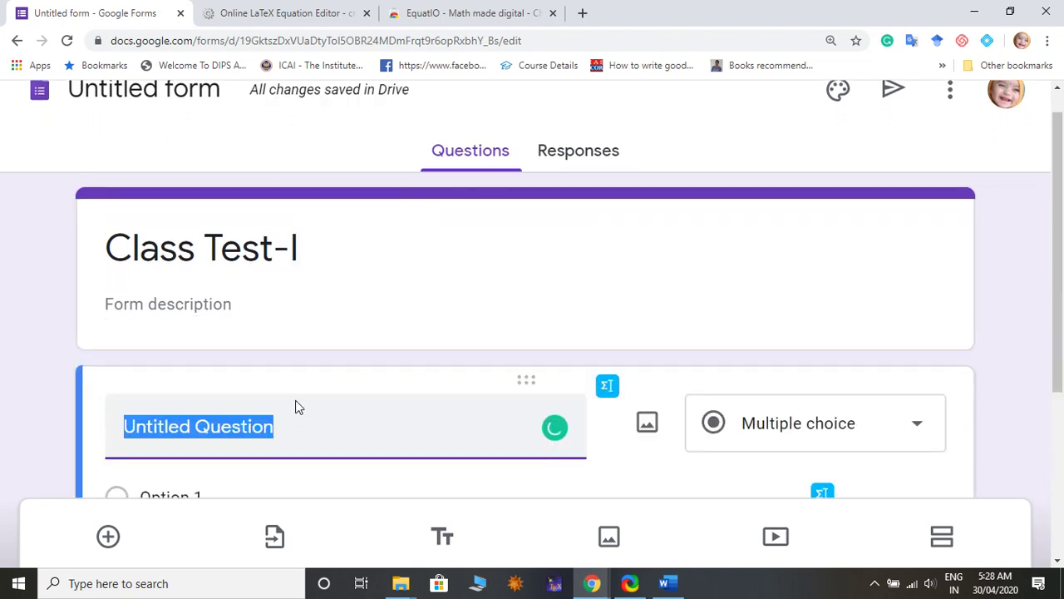
key("BackSpace")
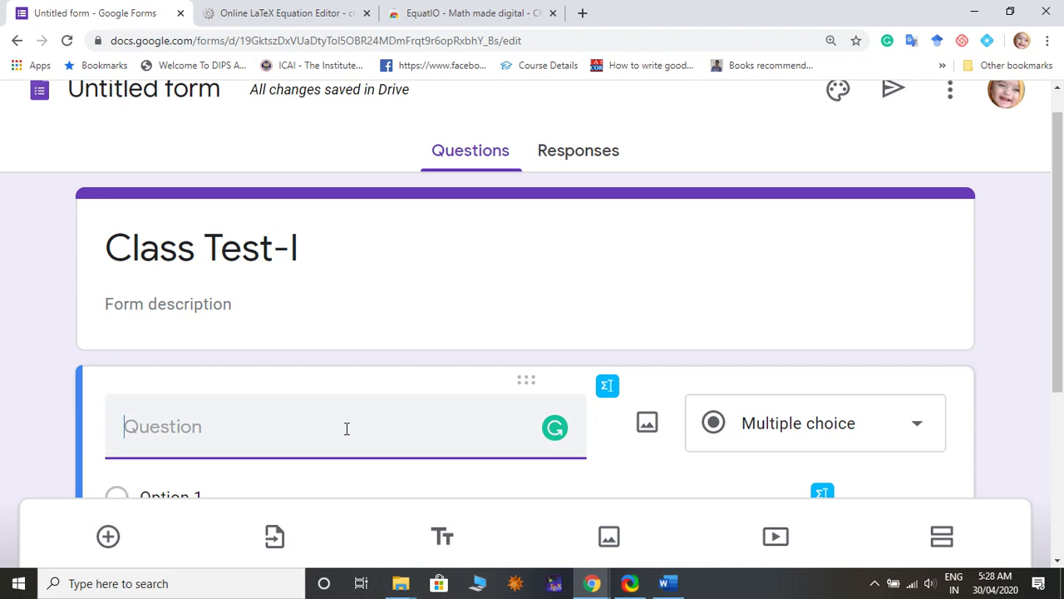
left_click(647, 423)
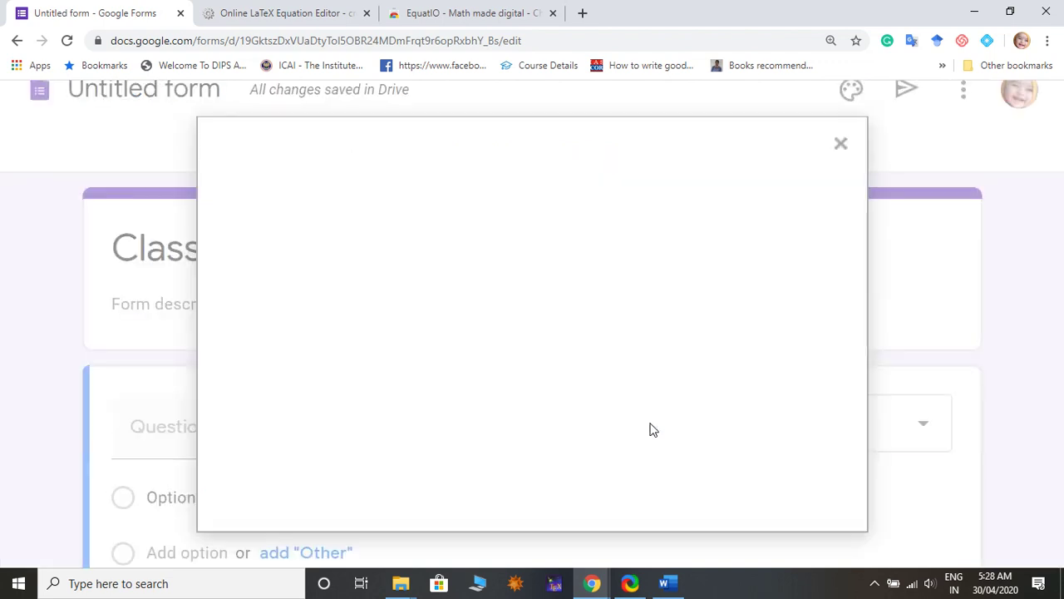
Switch to the LaTeX equation editor and reopen it blank from the Google results for "codecogs"
left_click(304, 15)
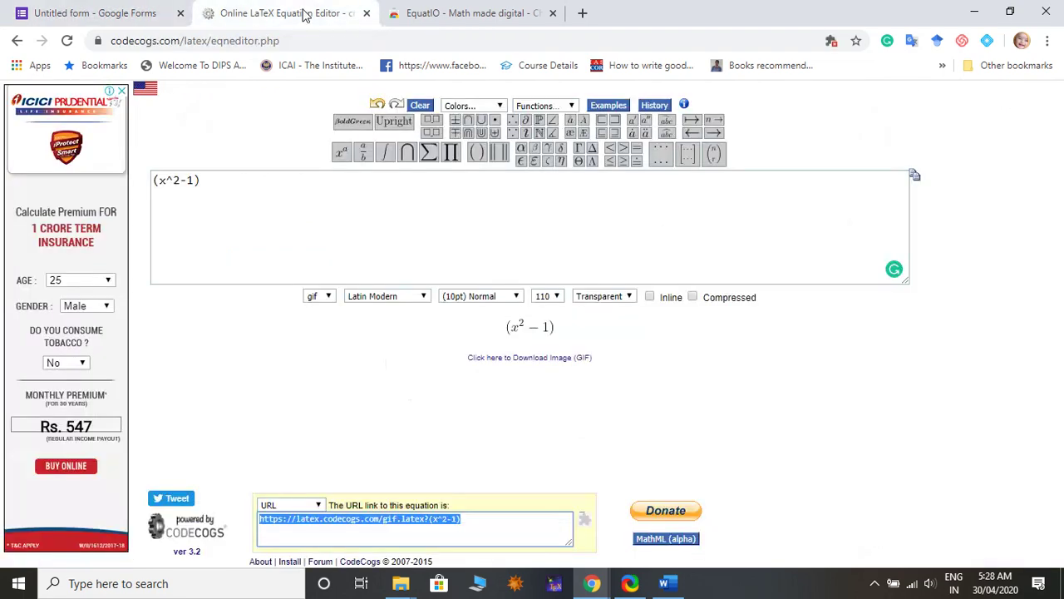
left_click(17, 42)
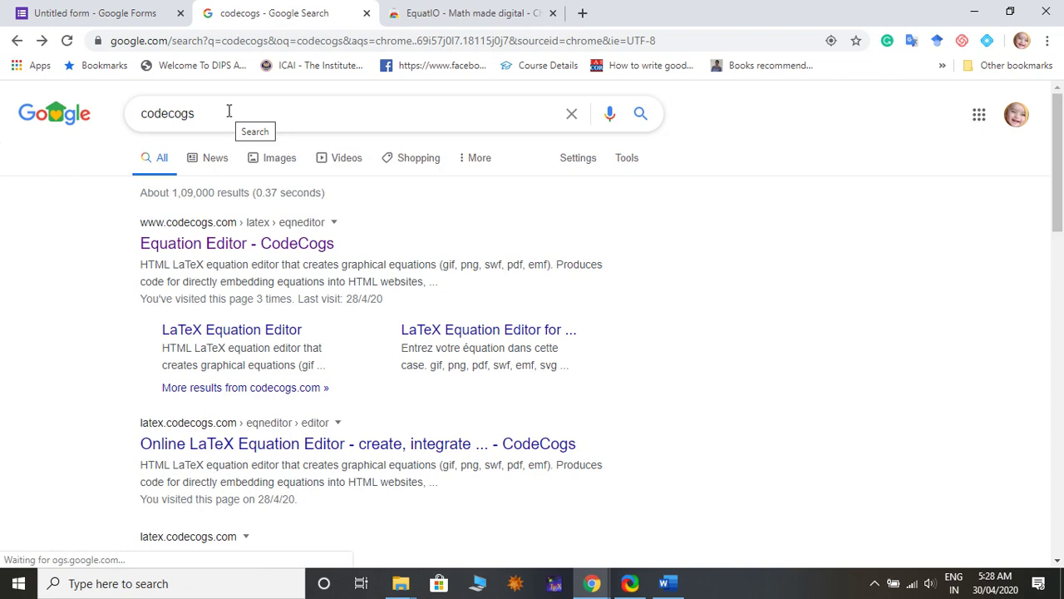
left_click(225, 249)
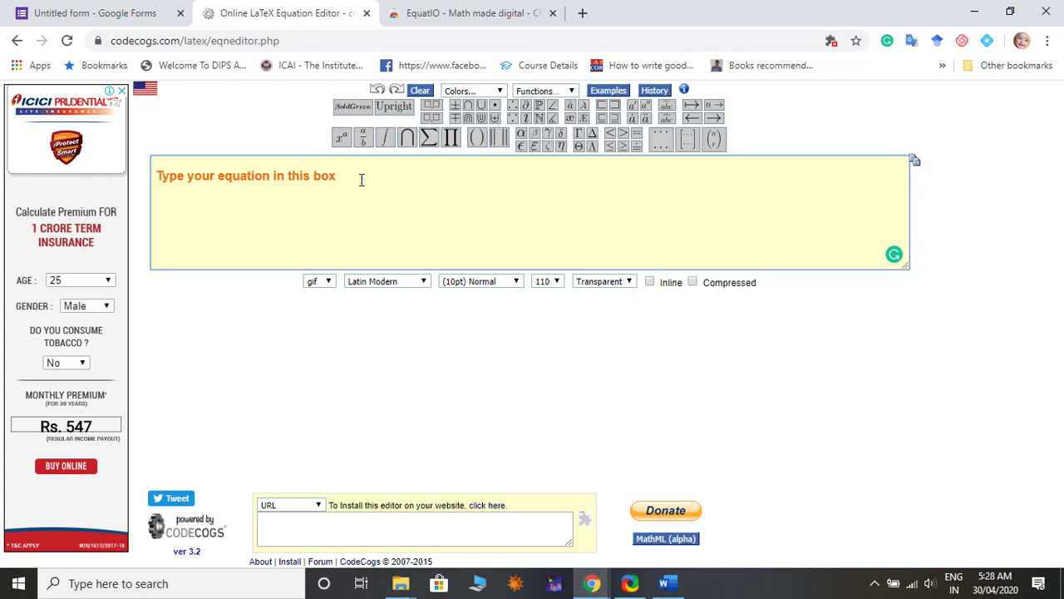
Enter the expression (x^2-1) in the equation editor
type("())")
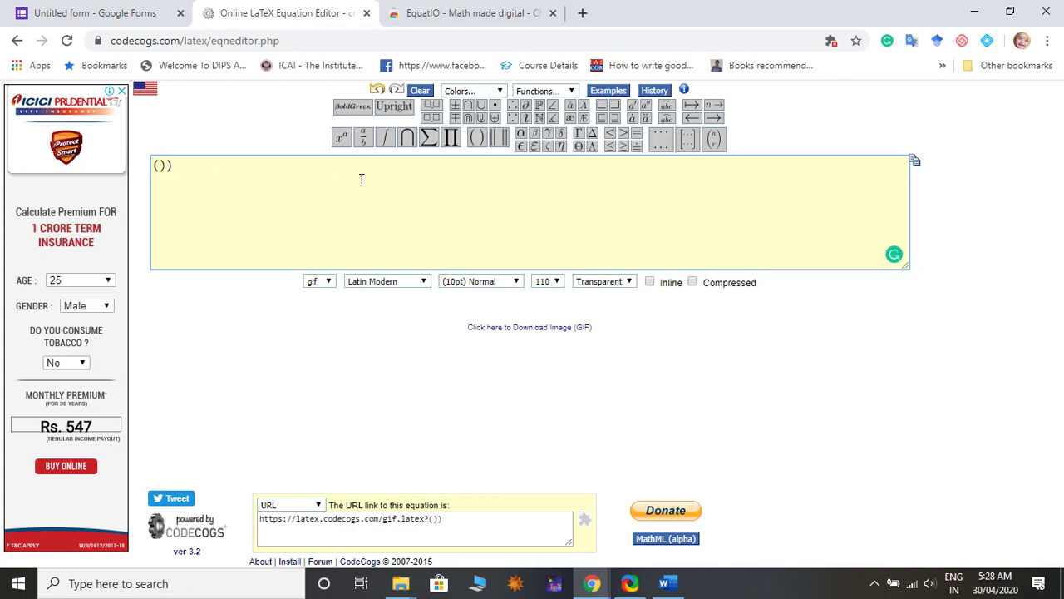
key("BackSpace")
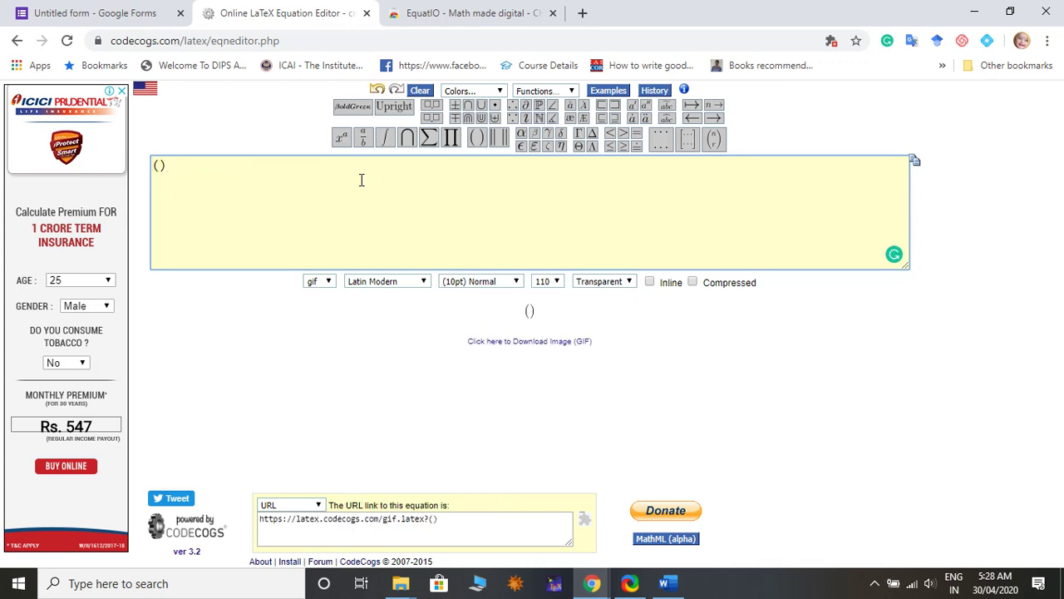
type("x^")
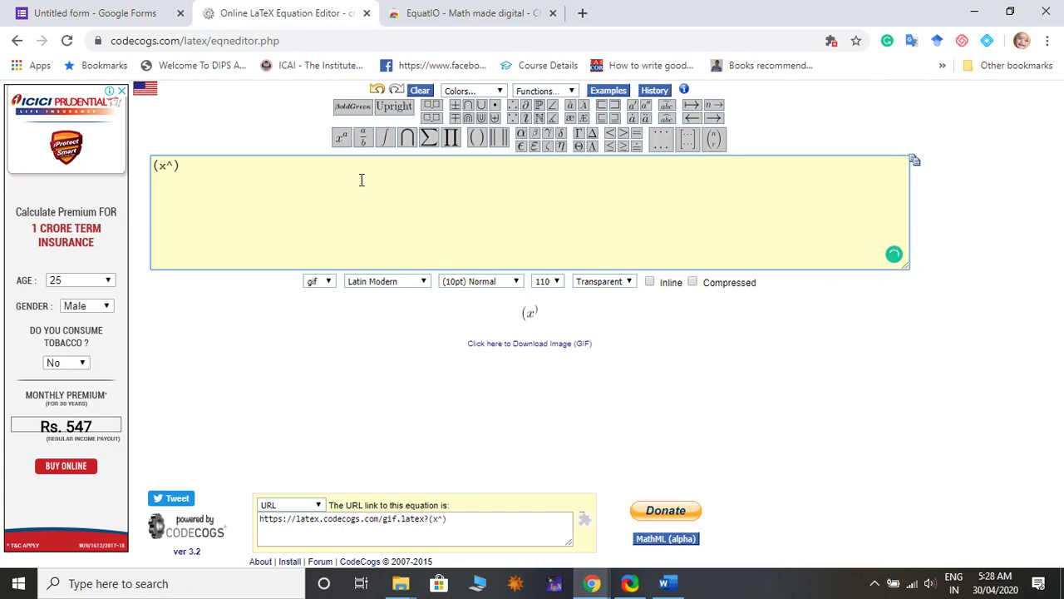
type("2-")
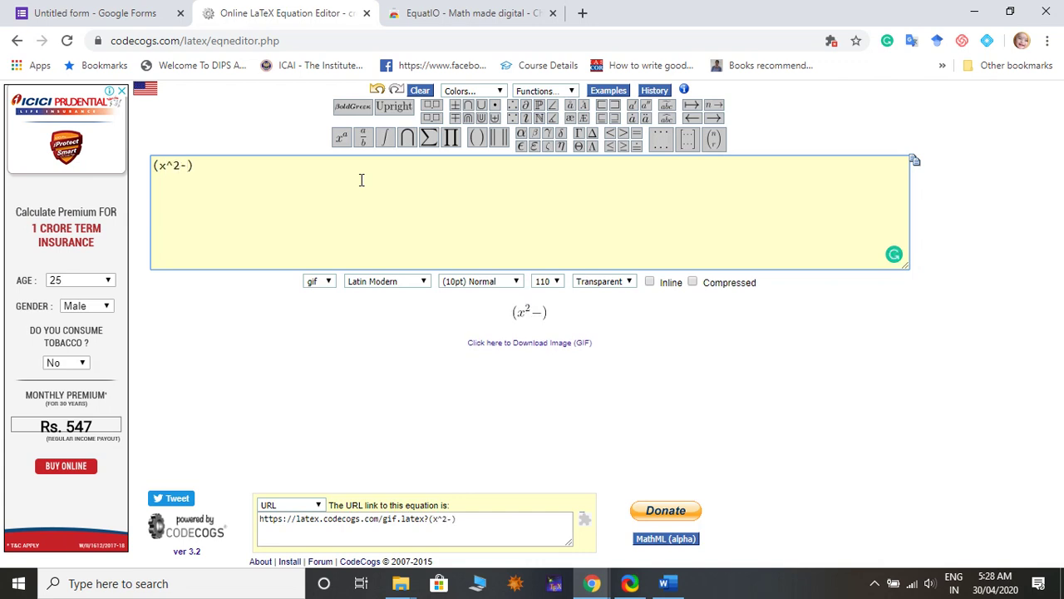
type("1")
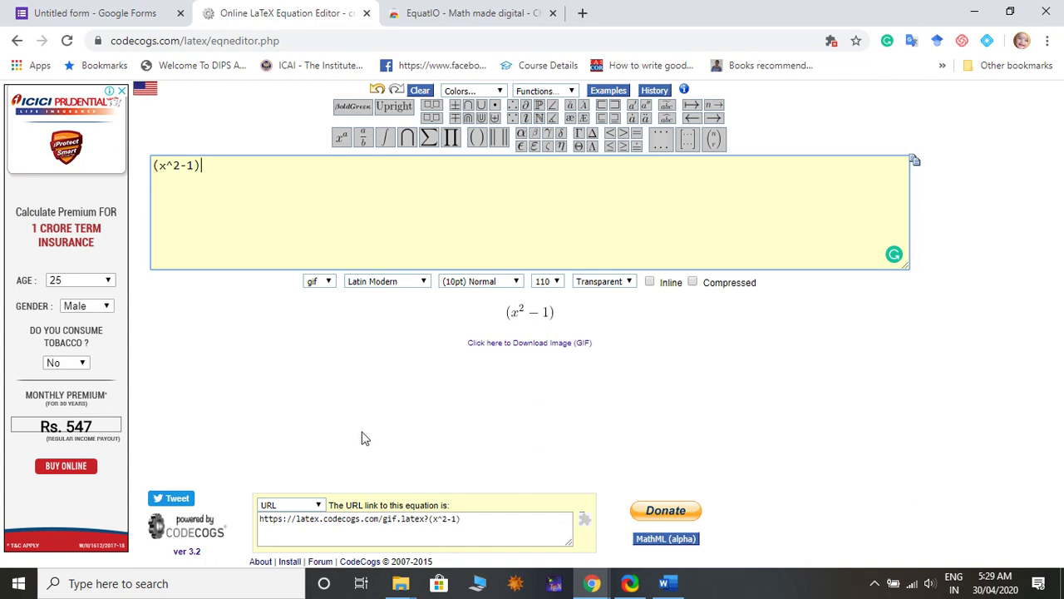
Turn the expression into a question by adding "what is" before (x^2-1) and a question mark after it
type("is ")
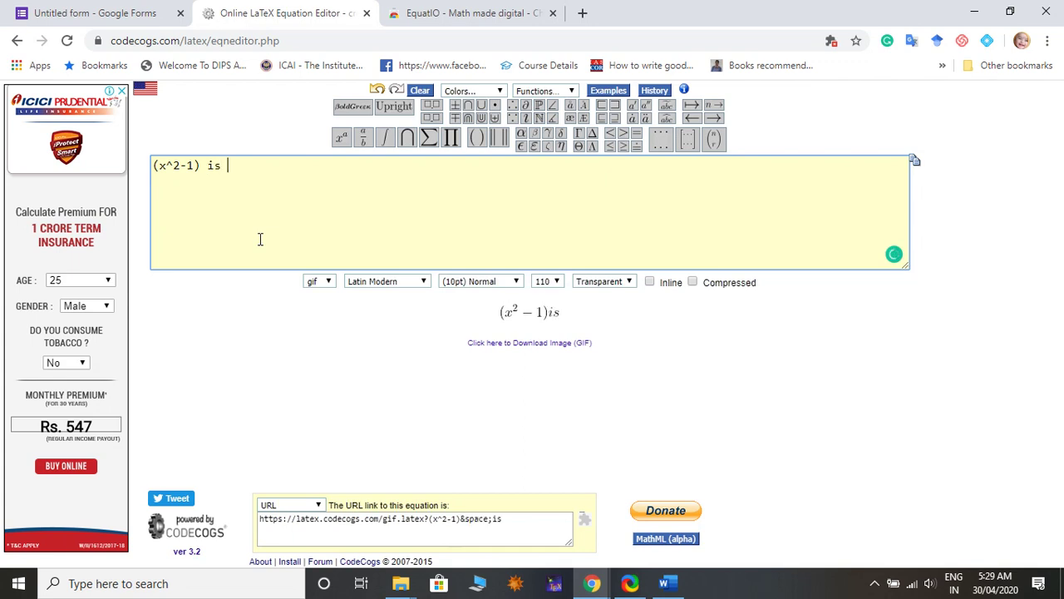
type("what")
key("BackSpace")
key("BackSpace")
key("BackSpace")
key("BackSpace")
left_click(153, 166)
type("what is")
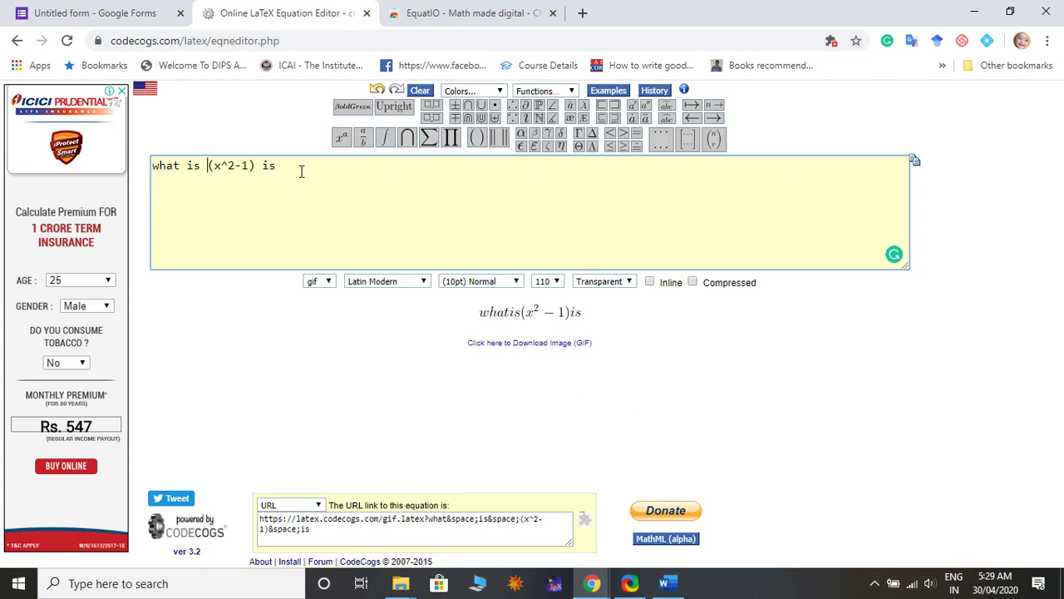
left_click(289, 166)
key("BackSpace")
type("?")
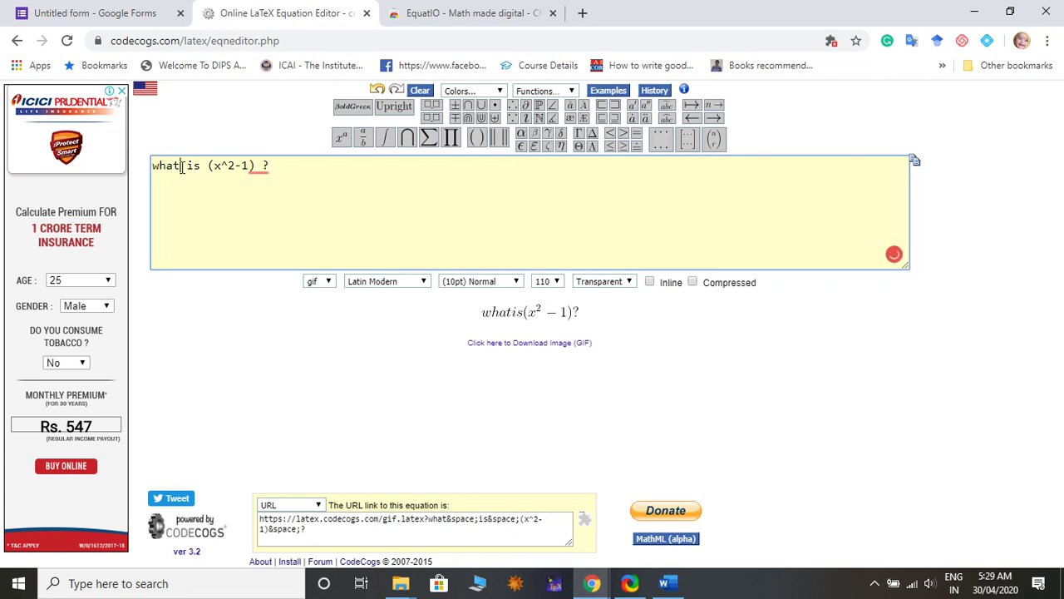
Add the LaTeX spacing command \: after "what" and after "is", and remove the space before the question mark
left_click(181, 166)
type("\\:")
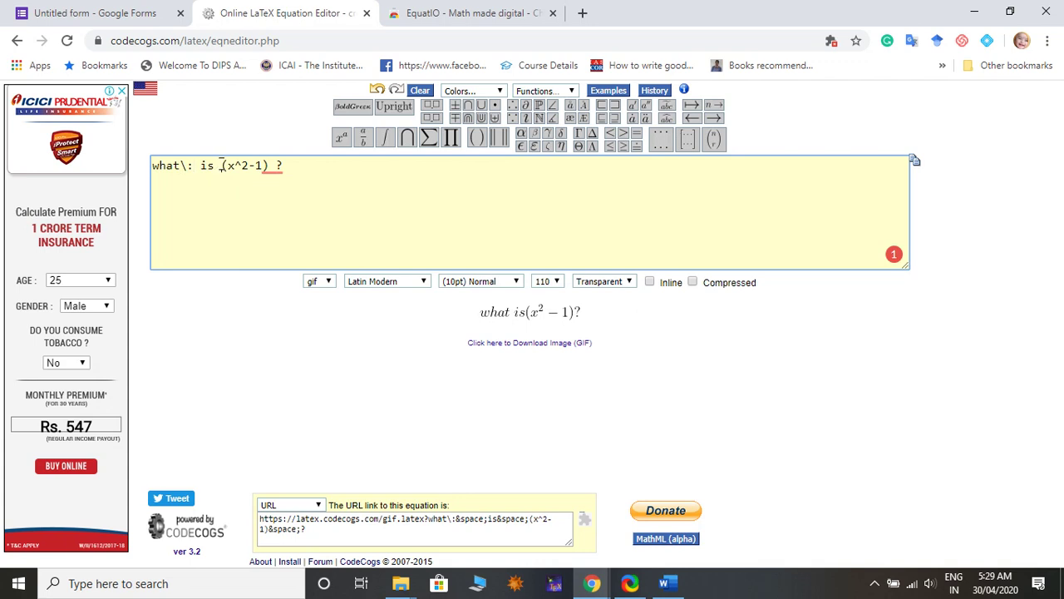
left_click(221, 165)
type("\\:")
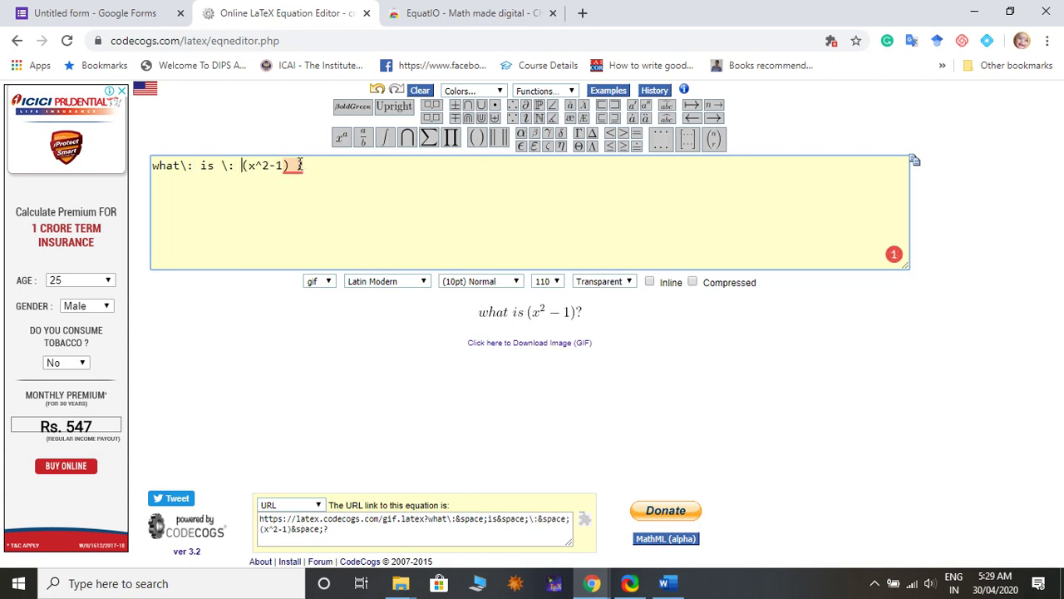
mouse_move(295, 165)
left_click(300, 215)
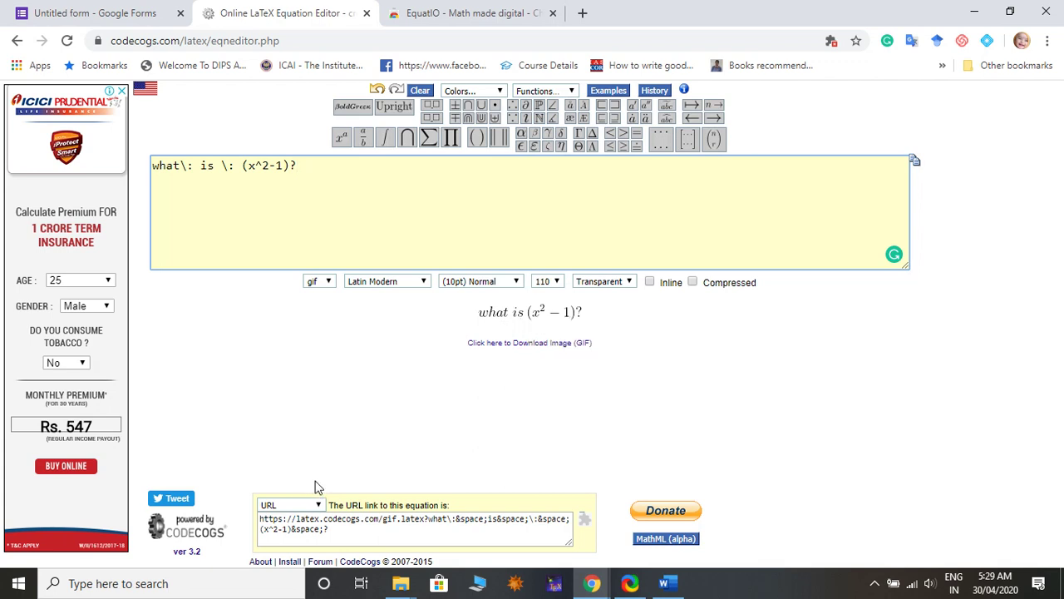
Choose URL as the equation's link format and copy the complete generated link
left_click(318, 506)
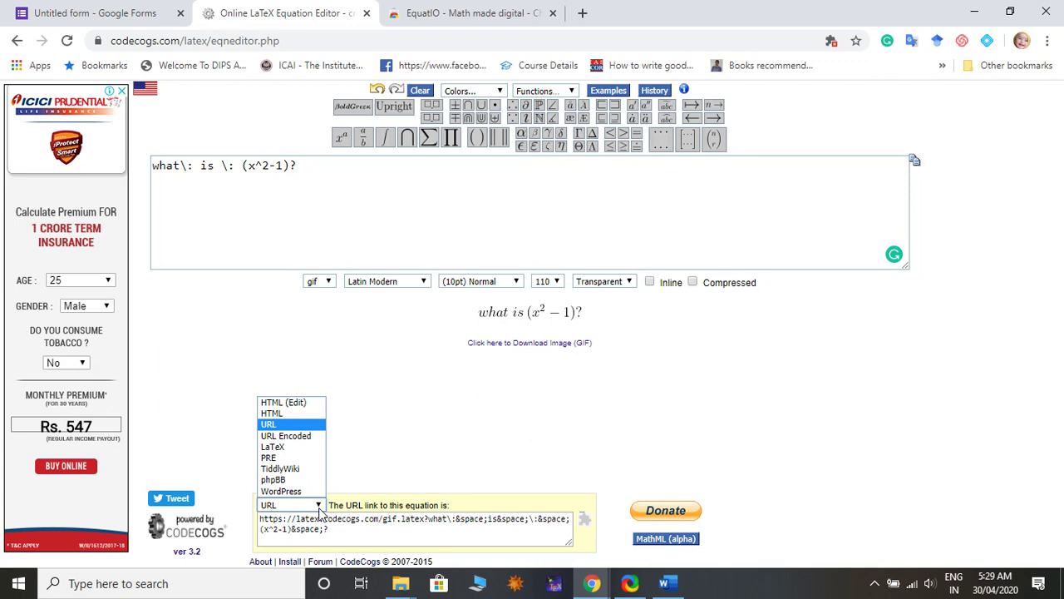
left_click(296, 429)
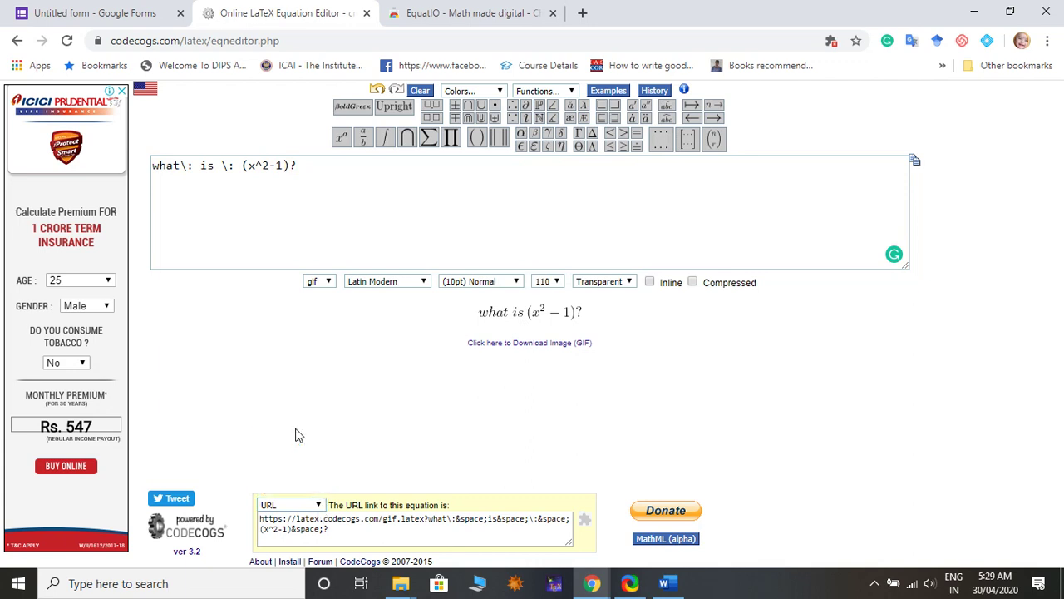
left_click(371, 526)
key("ctrl+a")
key("ctrl+c")
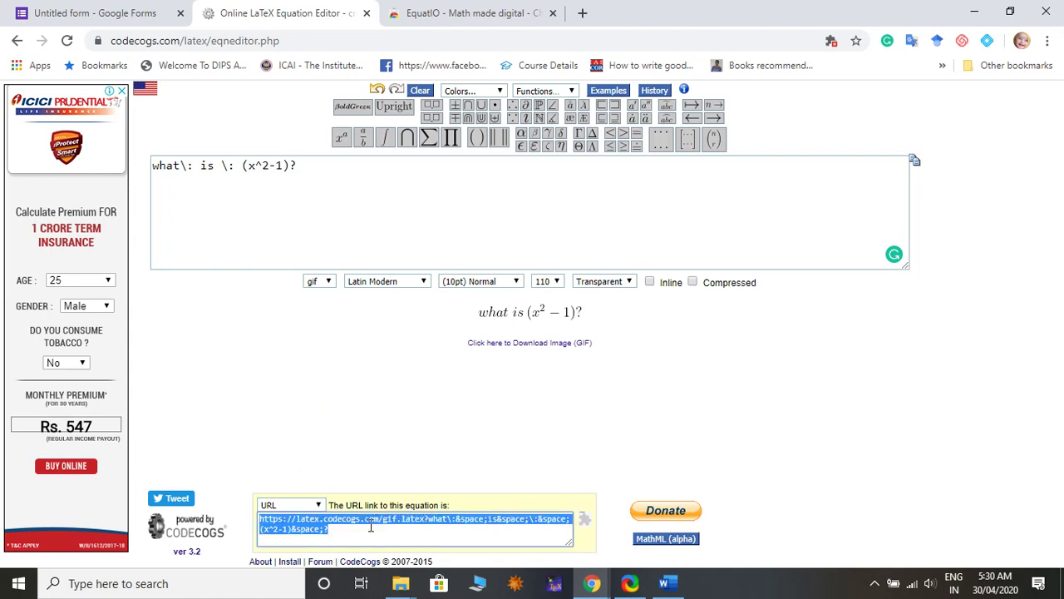
left_click(347, 474)
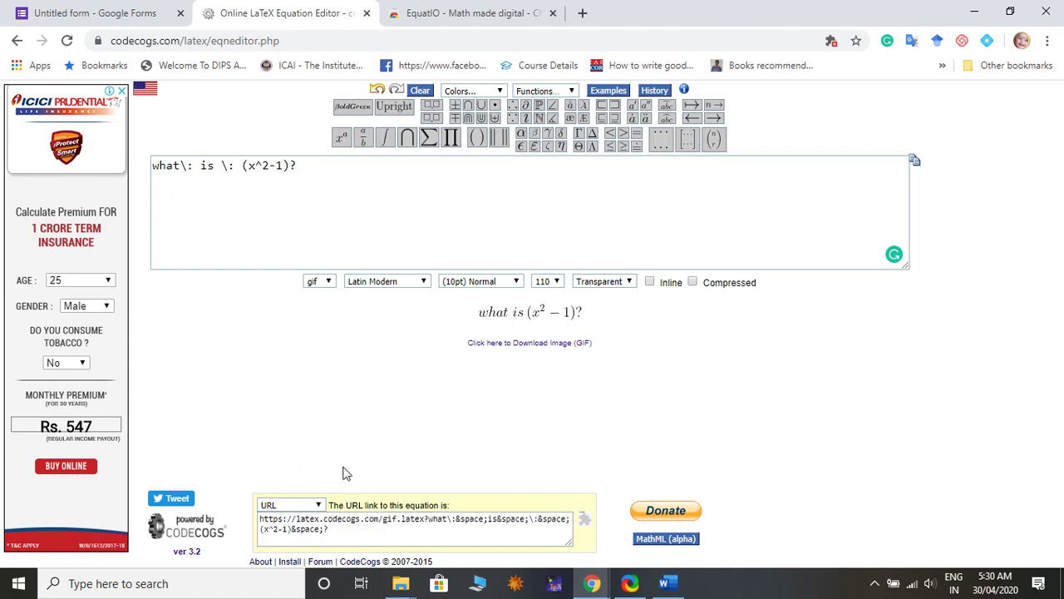
Return to the form and try to insert the equation image into the question by its copied URL
left_click(129, 13)
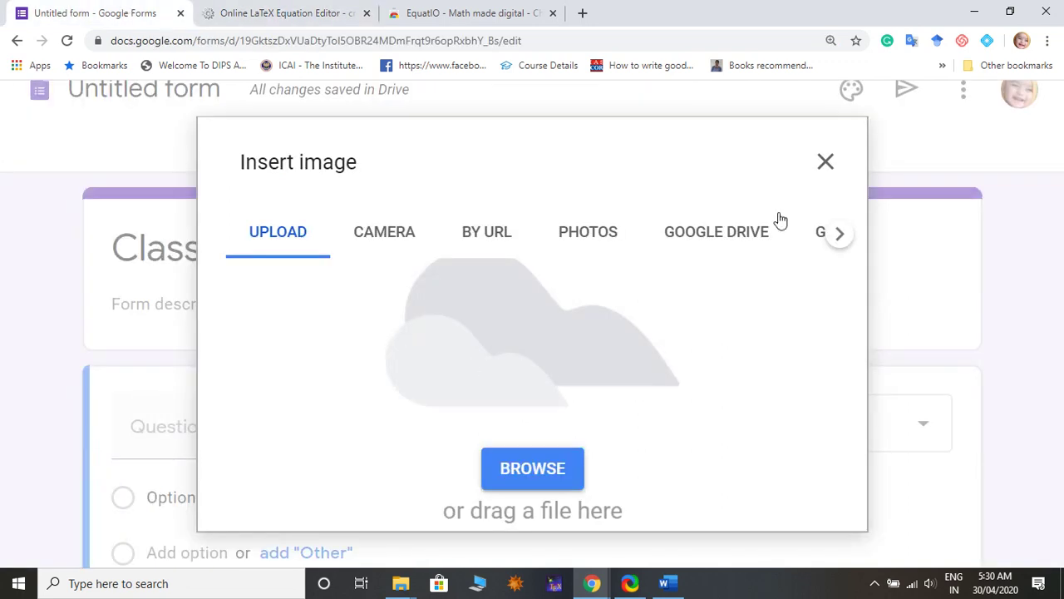
left_click(827, 164)
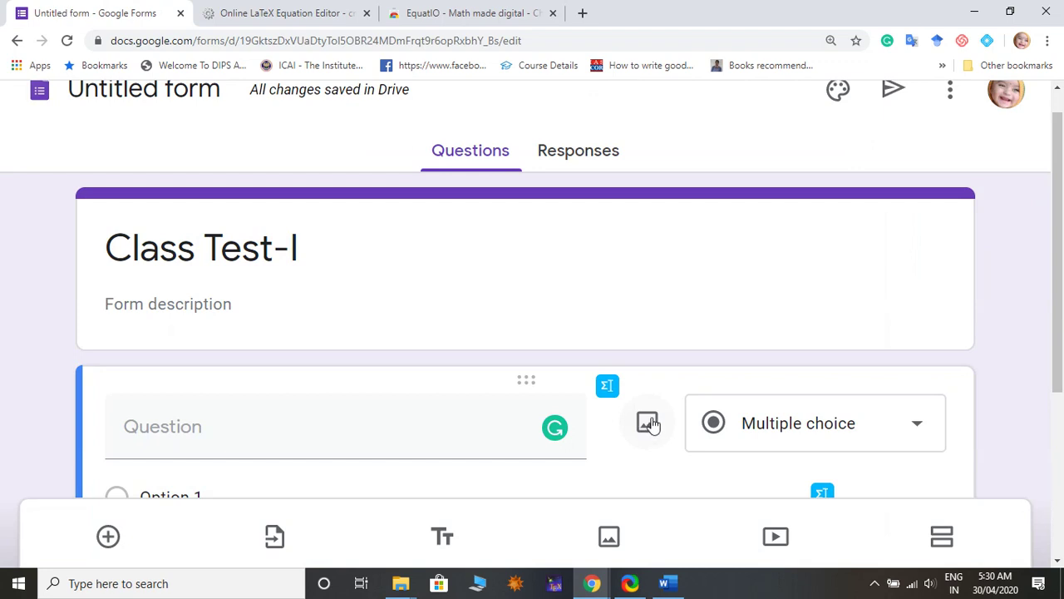
left_click(648, 424)
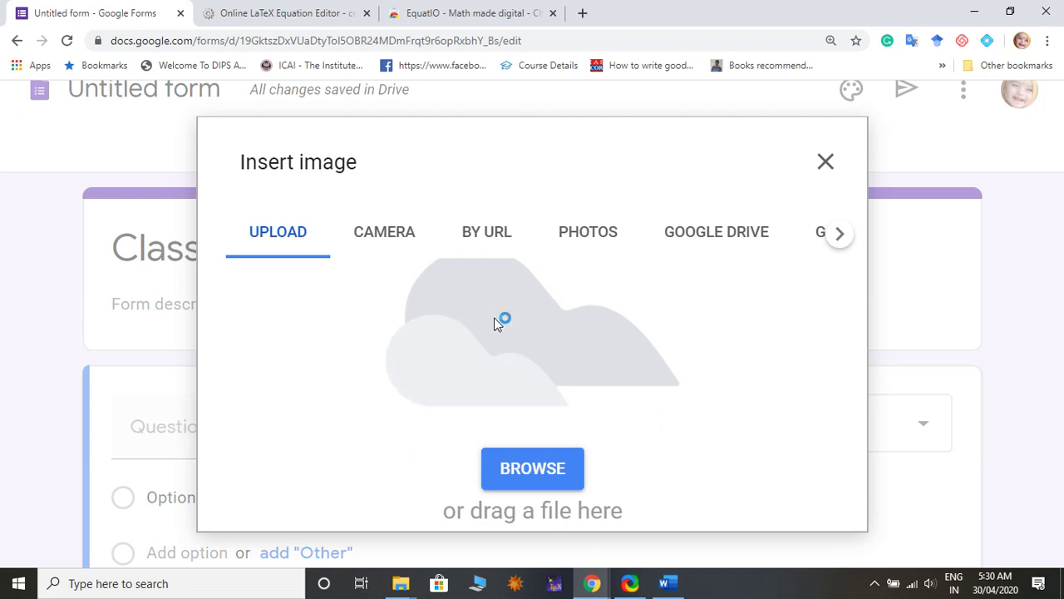
left_click(486, 236)
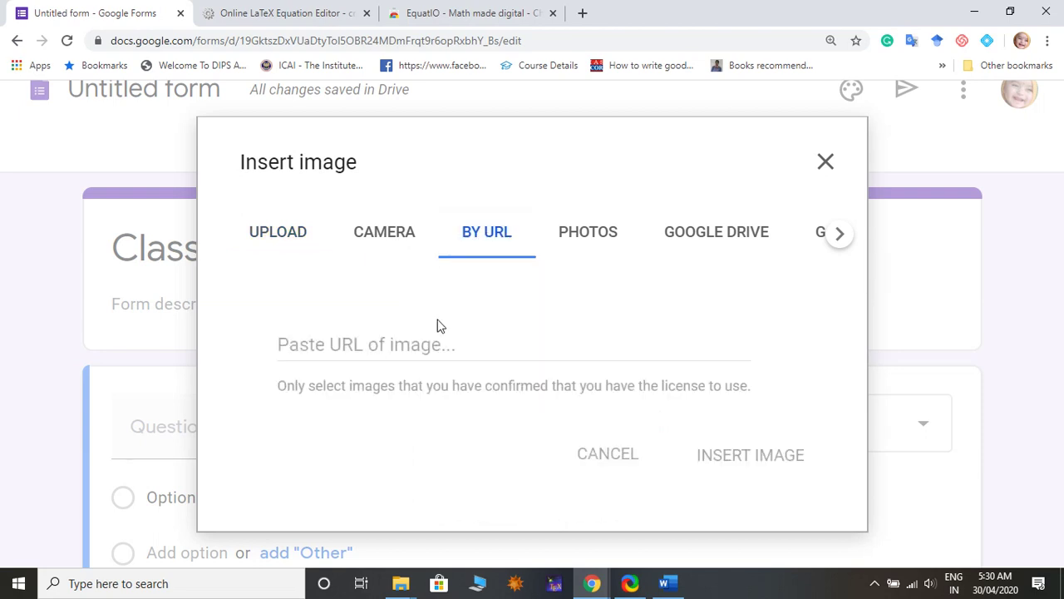
left_click(443, 346)
key("ctrl+v")
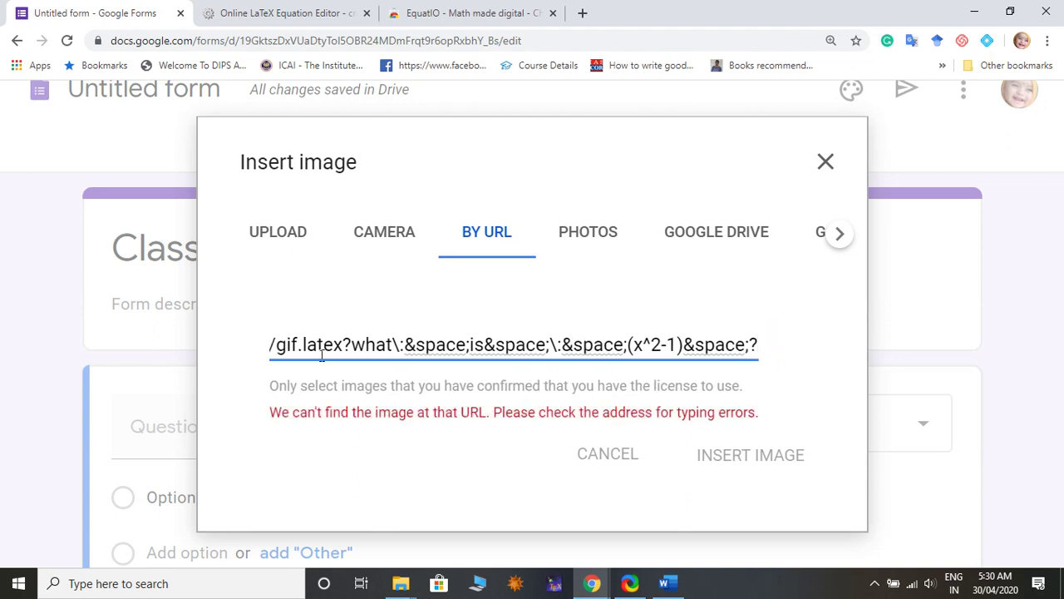
Switch back to the CodeCogs equation editor, refresh the equation's URL link, and copy the complete link
left_click(279, 16)
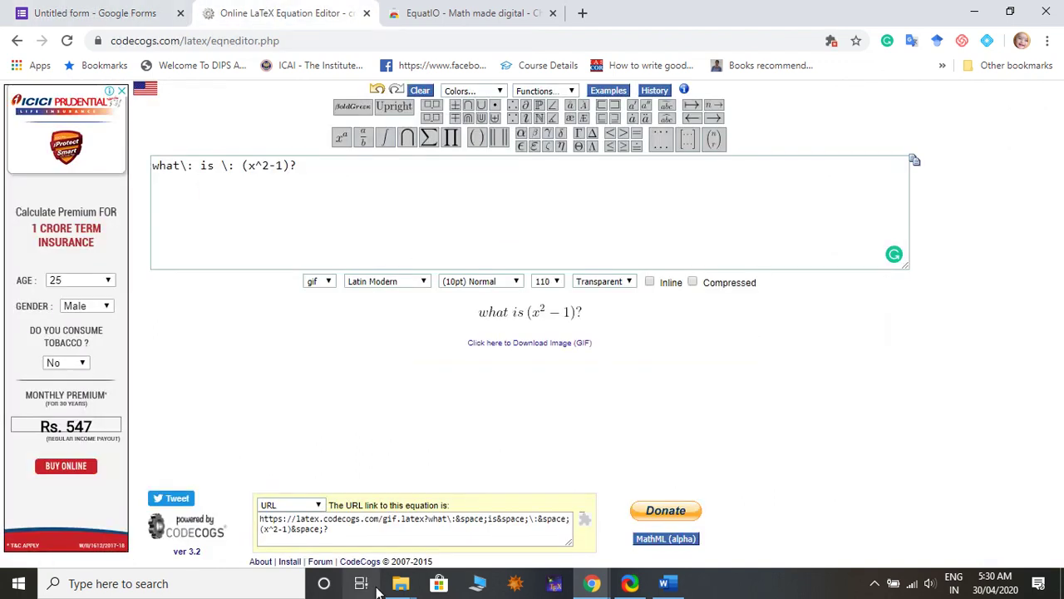
left_click(319, 506)
left_click(287, 424)
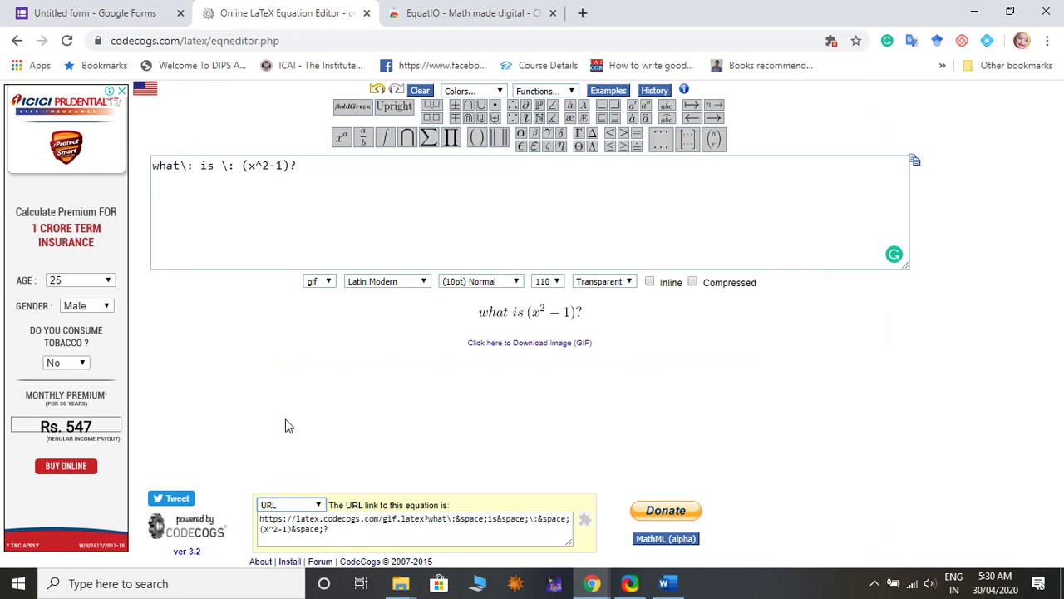
left_click(385, 195)
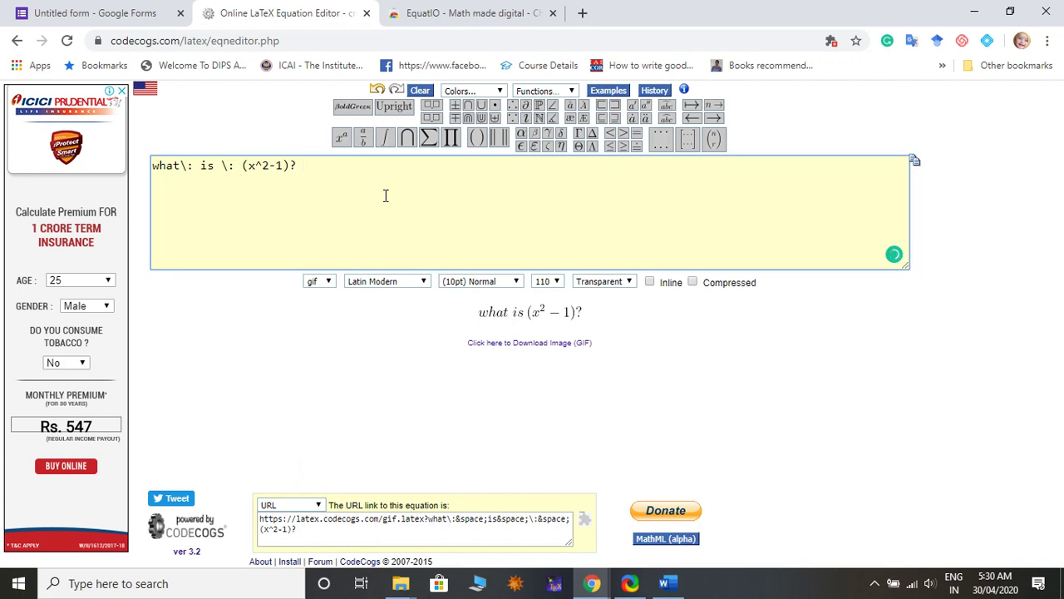
left_click_drag(321, 527, 258, 520)
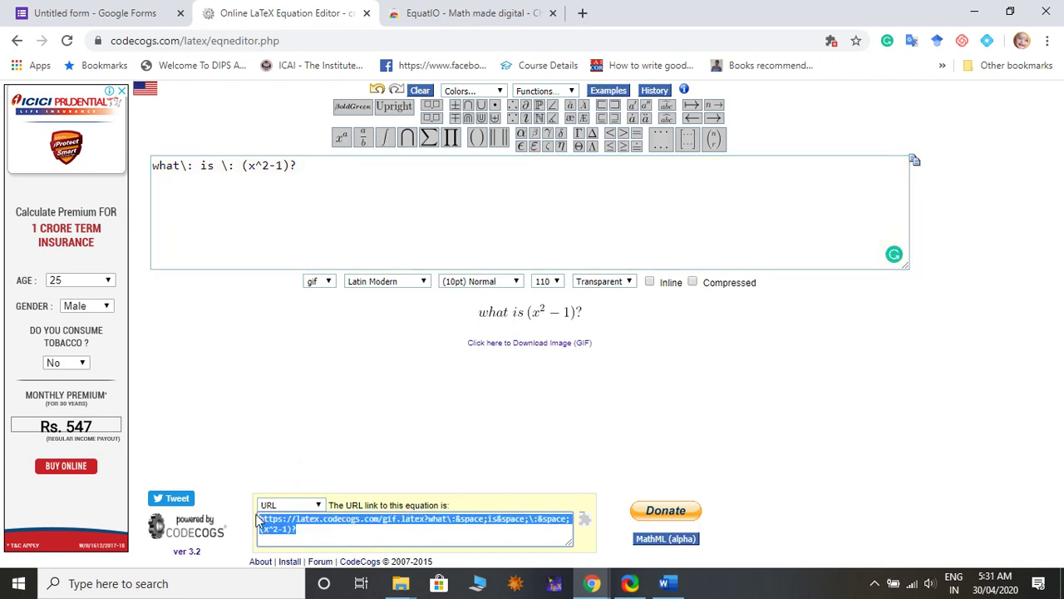
Return to the form, replace the image address with the newly copied link, and insert the equation image into the question
left_click(103, 10)
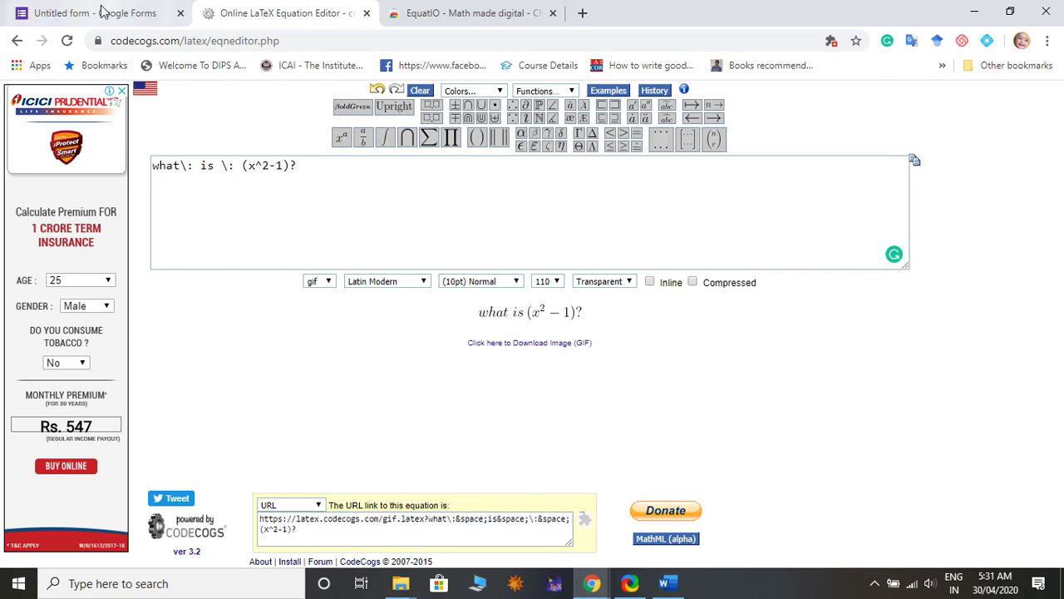
left_click(104, 10)
left_click_drag(269, 350, 838, 366)
key("ctrl+v")
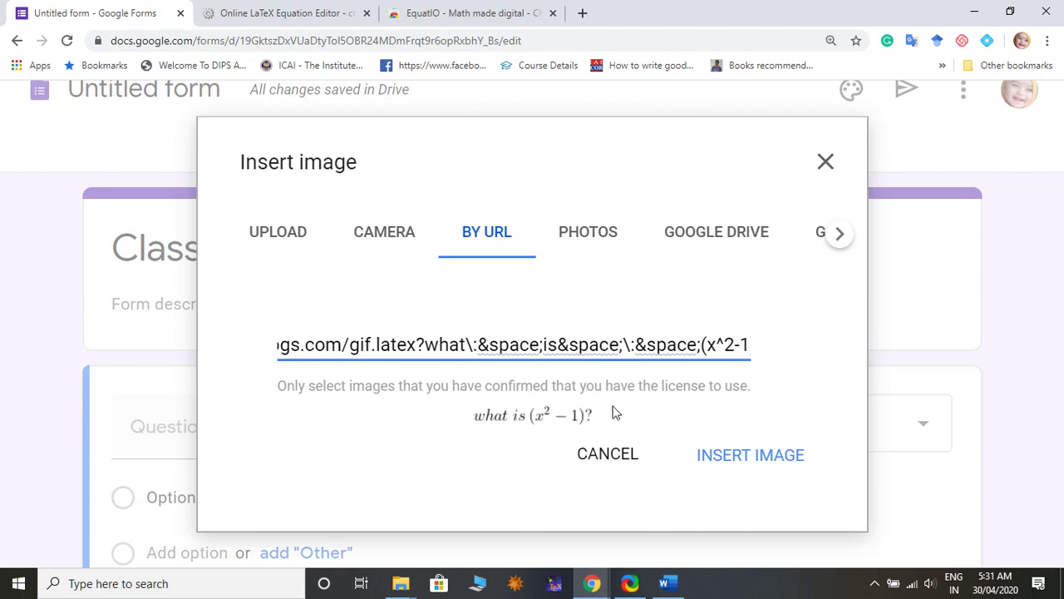
left_click(743, 457)
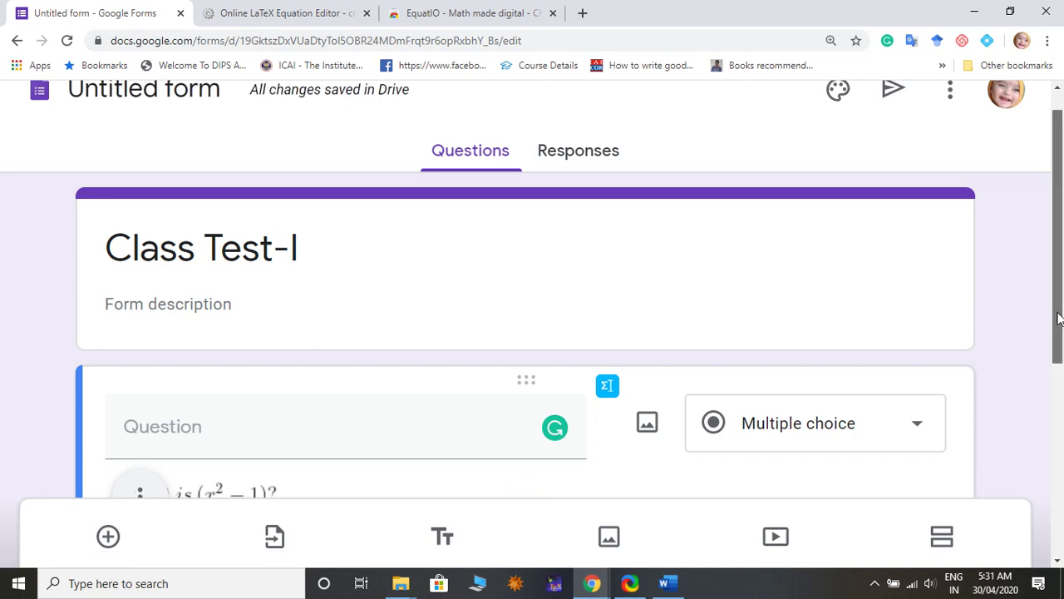
Change the question type to Checkboxes and select the first option's text
left_click_drag(1058, 314, 1061, 384)
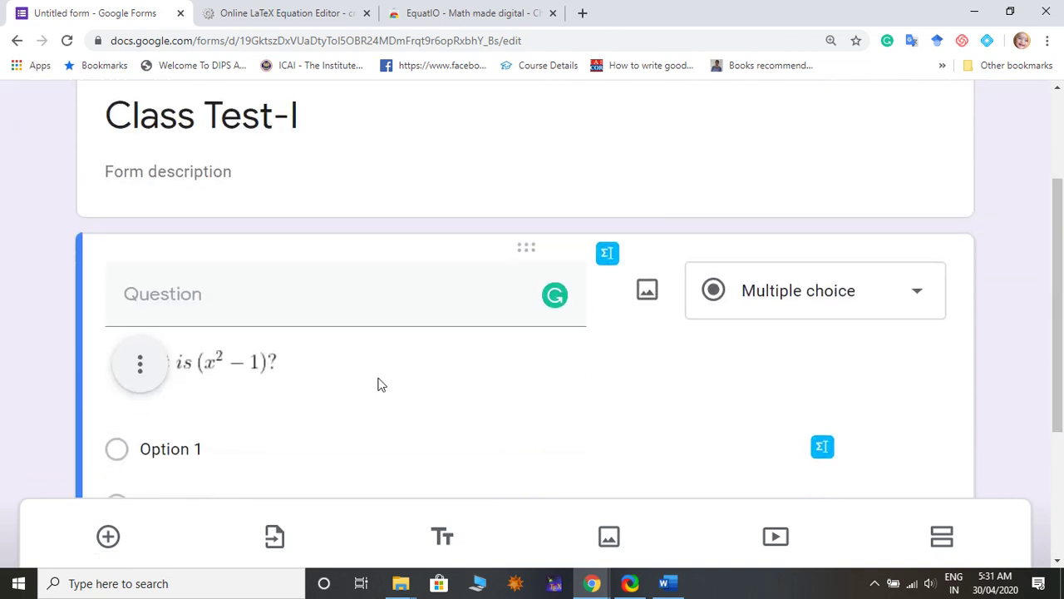
mouse_move(258, 364)
left_click(919, 299)
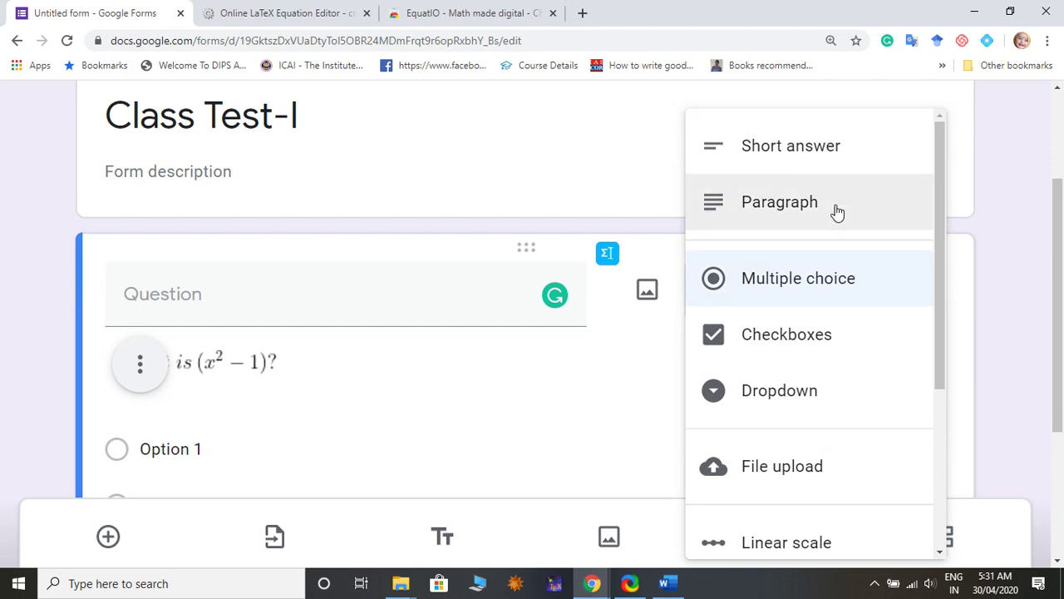
left_click(825, 346)
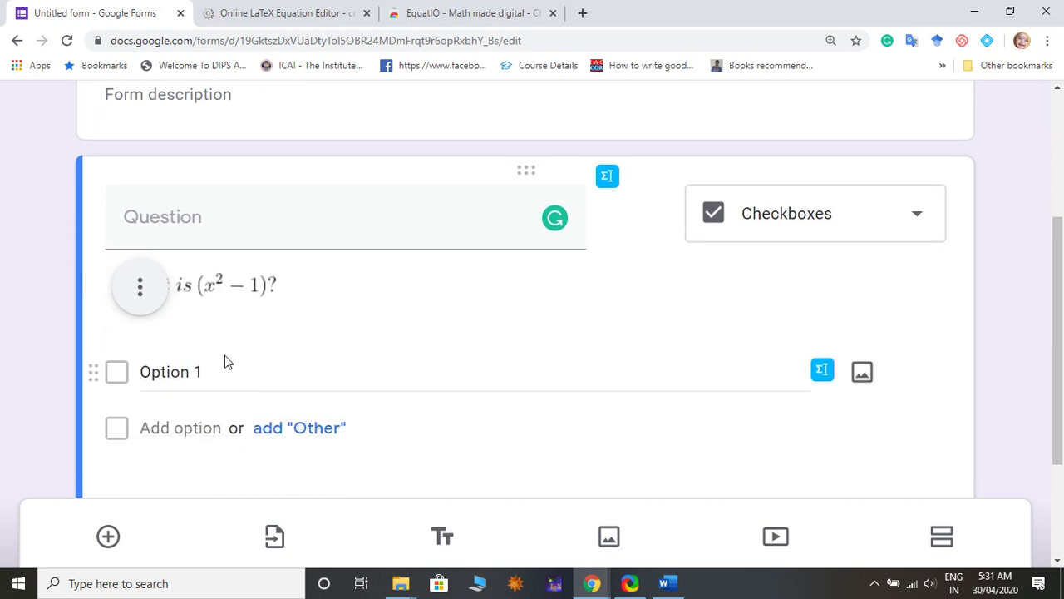
left_click(213, 364)
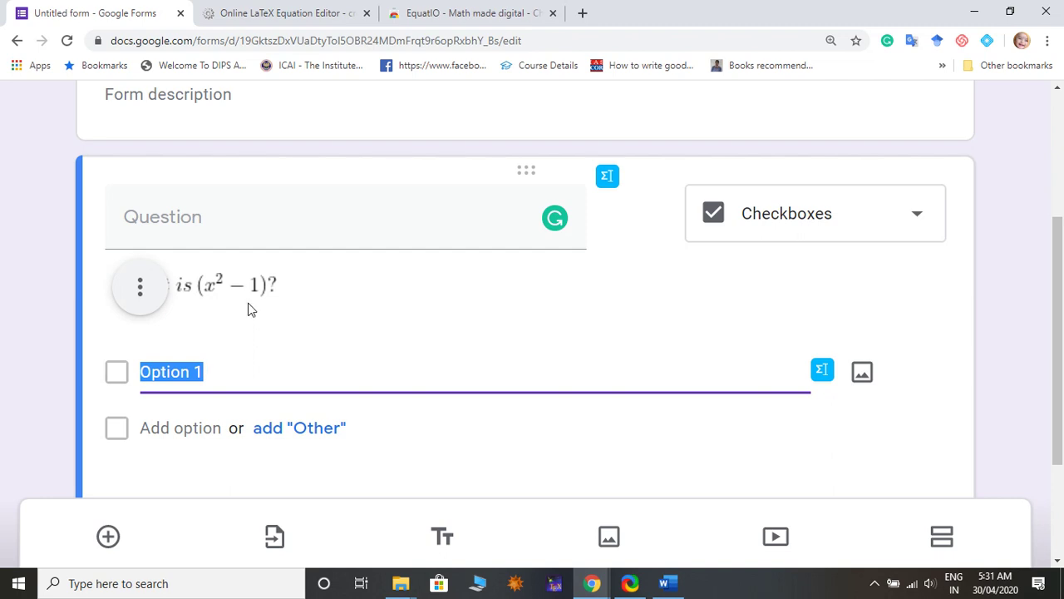
Search the web for equatio and open the EquatIO extension's page in the Chrome Web Store
left_click(463, 12)
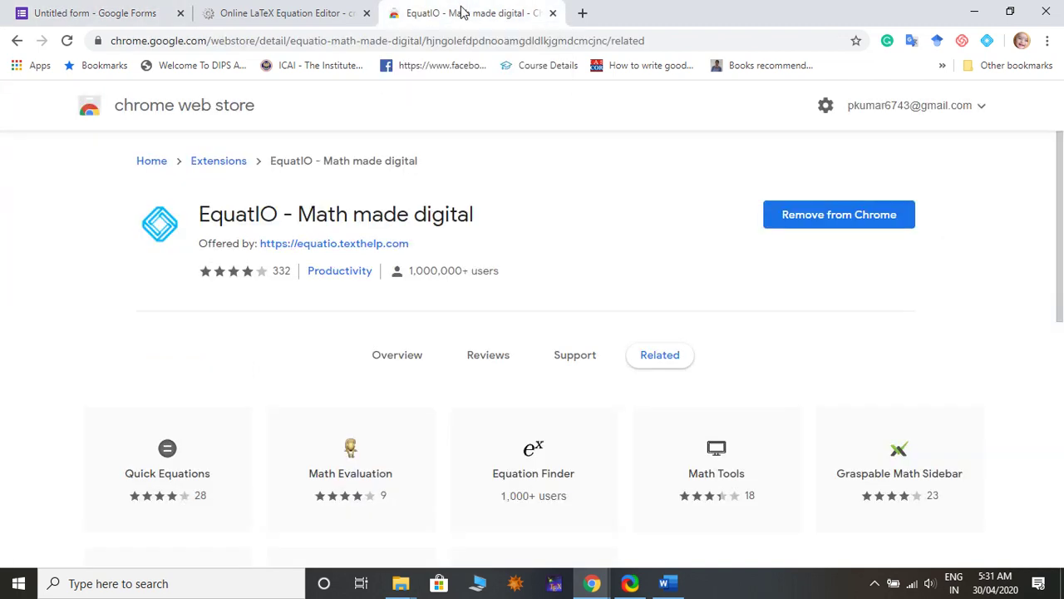
left_click(17, 42)
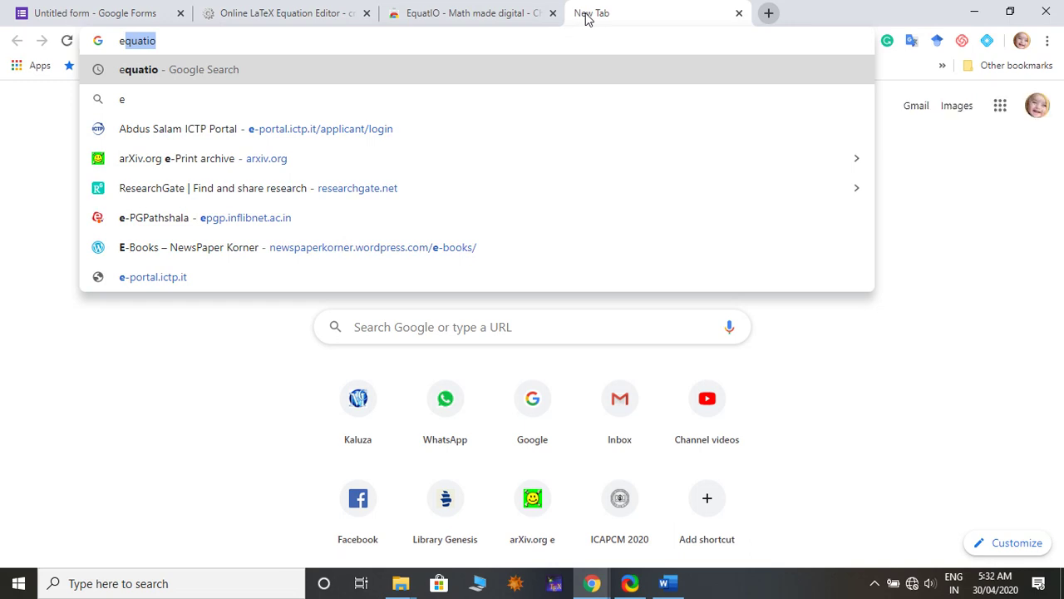
key("Return")
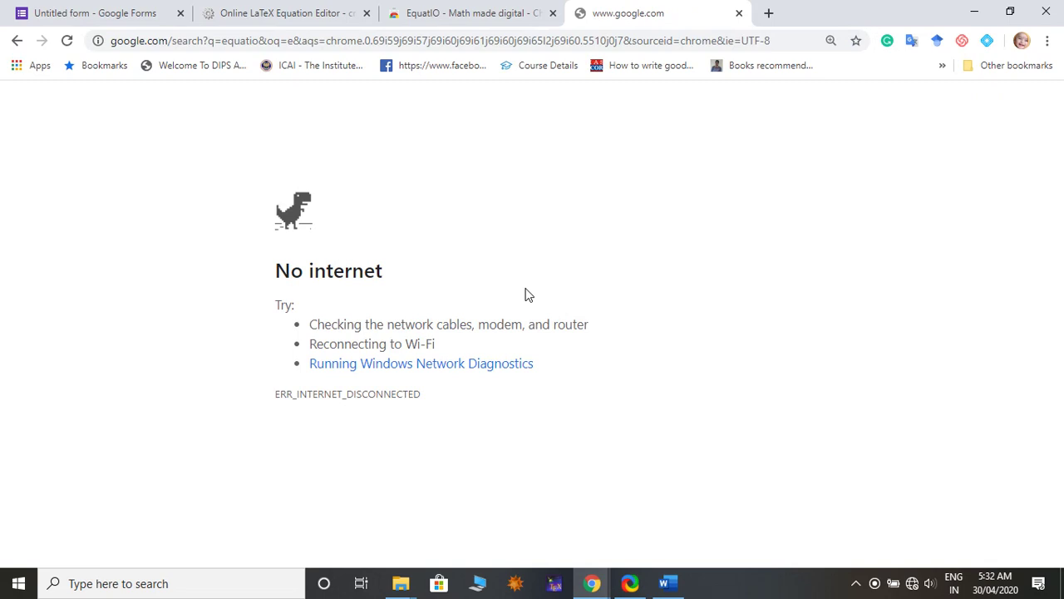
left_click(474, 10)
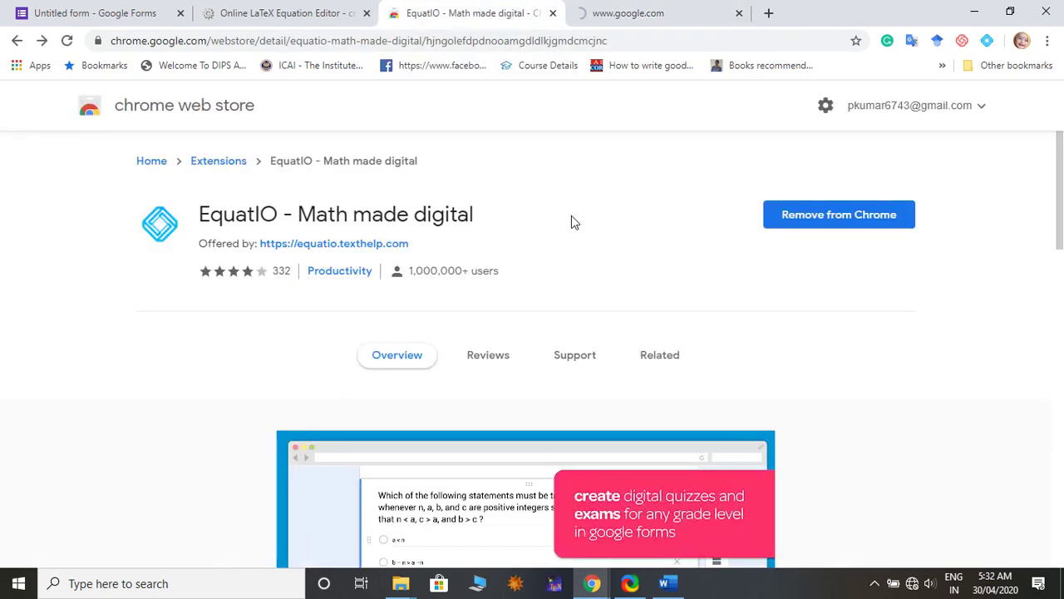
left_click(640, 8)
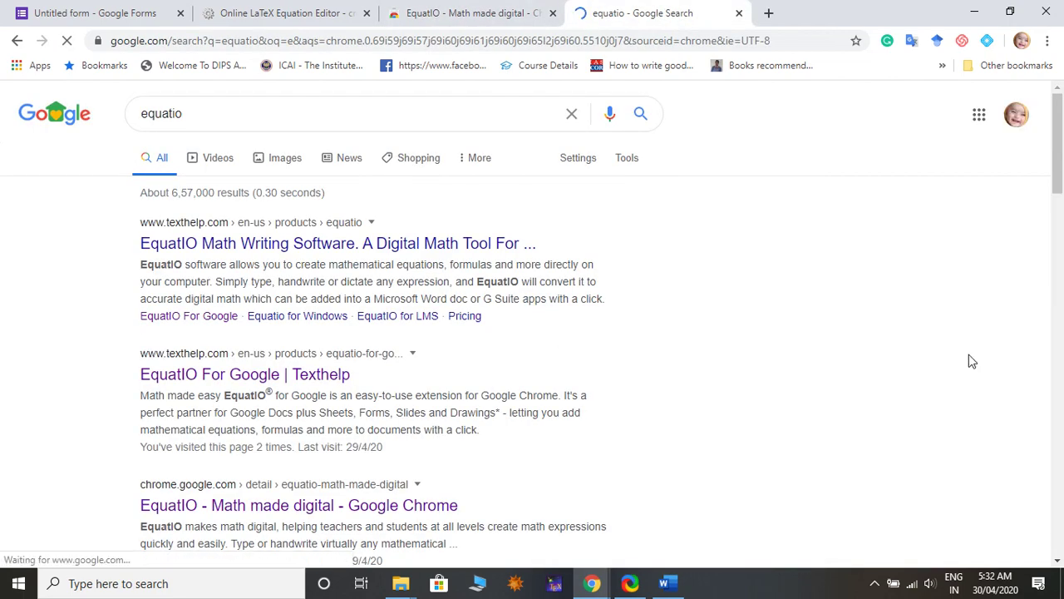
scroll(431, 369, "down", 2)
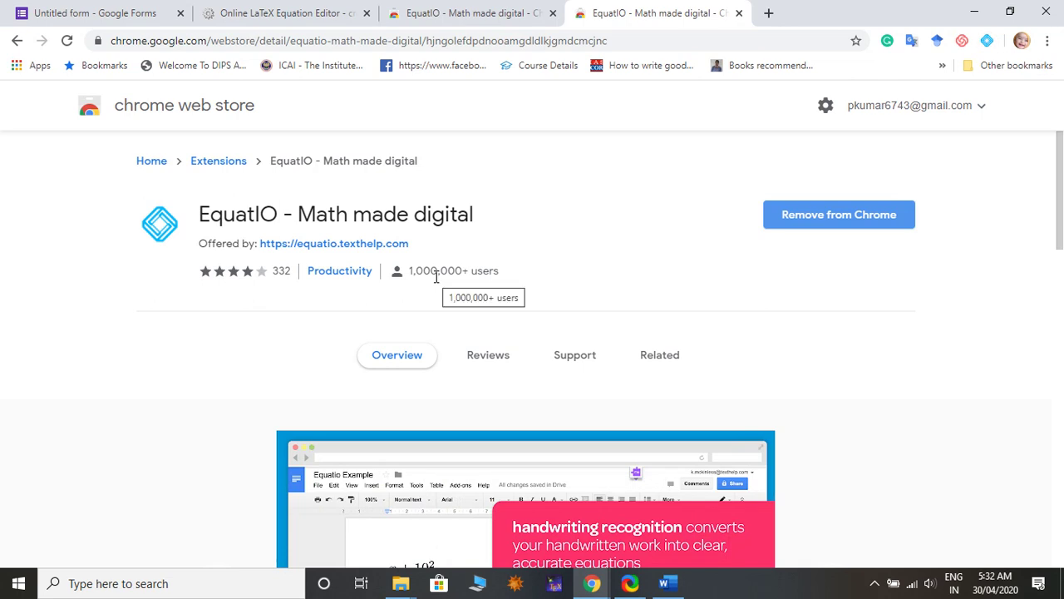
Return to the form and open EquatIO's LaTeX editor for the first answer option
left_click(108, 18)
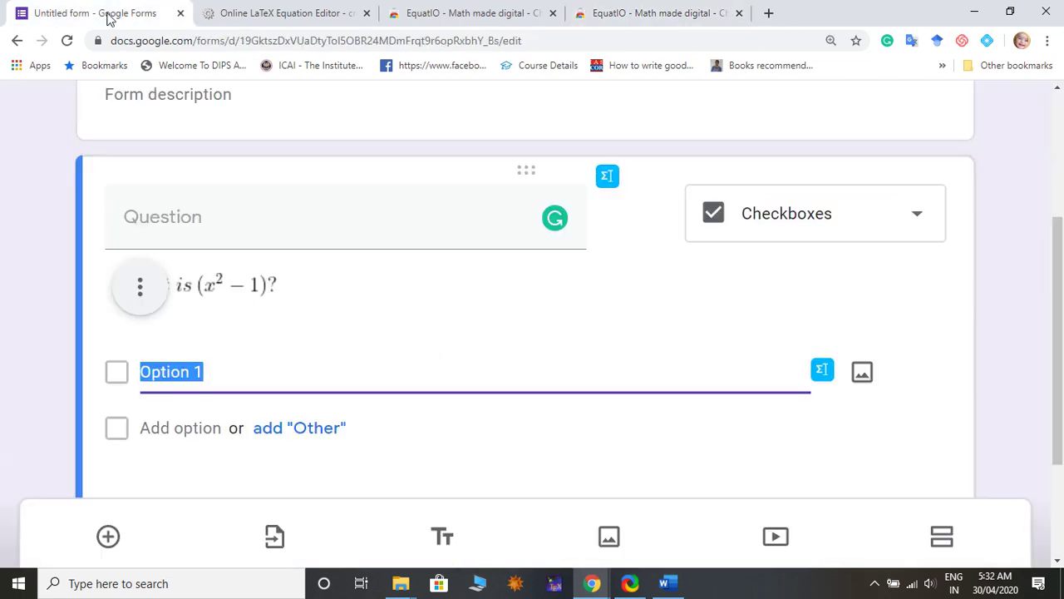
left_click(822, 371)
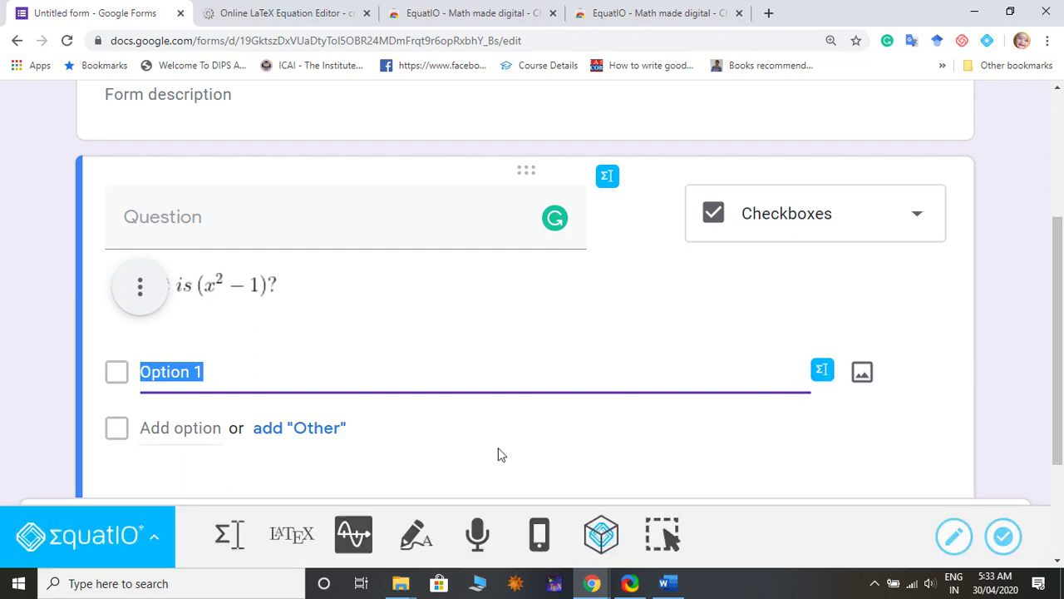
left_click(293, 536)
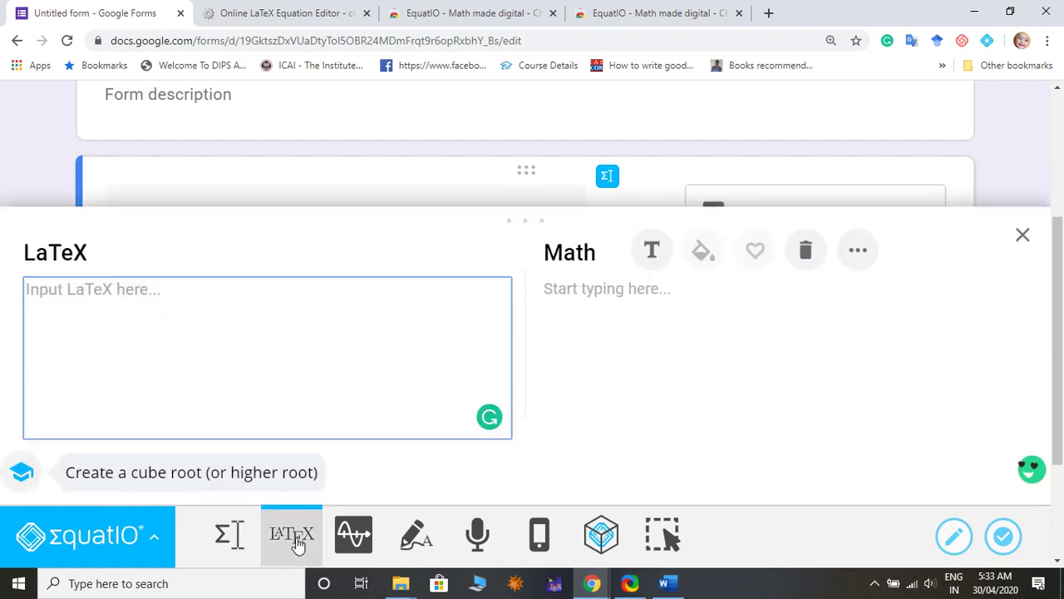
Enter the LaTeX expression (x-1) and insert it as an image into the first answer option
type("(")
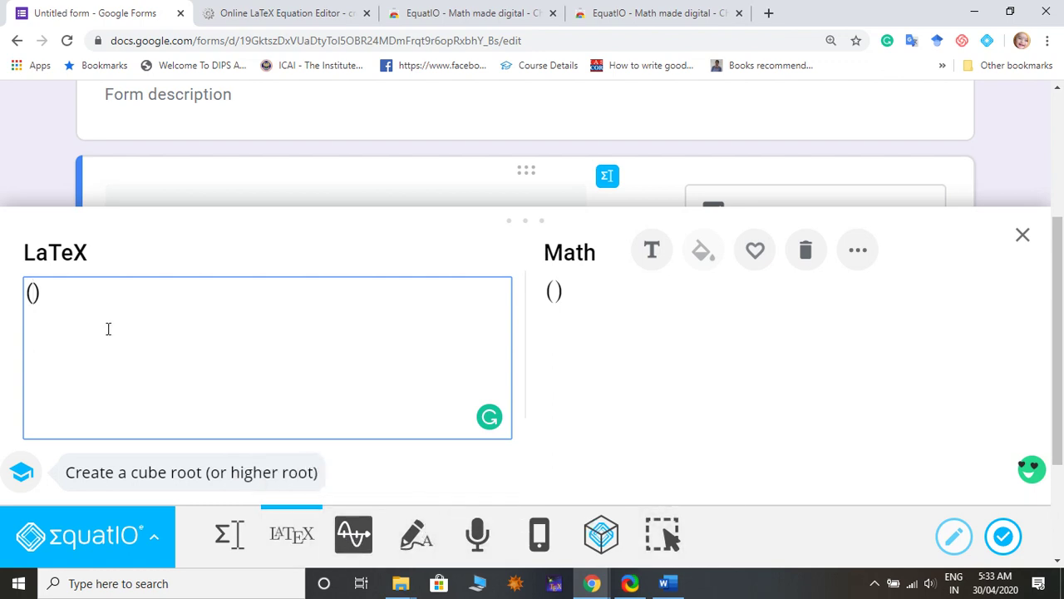
type("x")
key("Right")
key("Left")
type("^2")
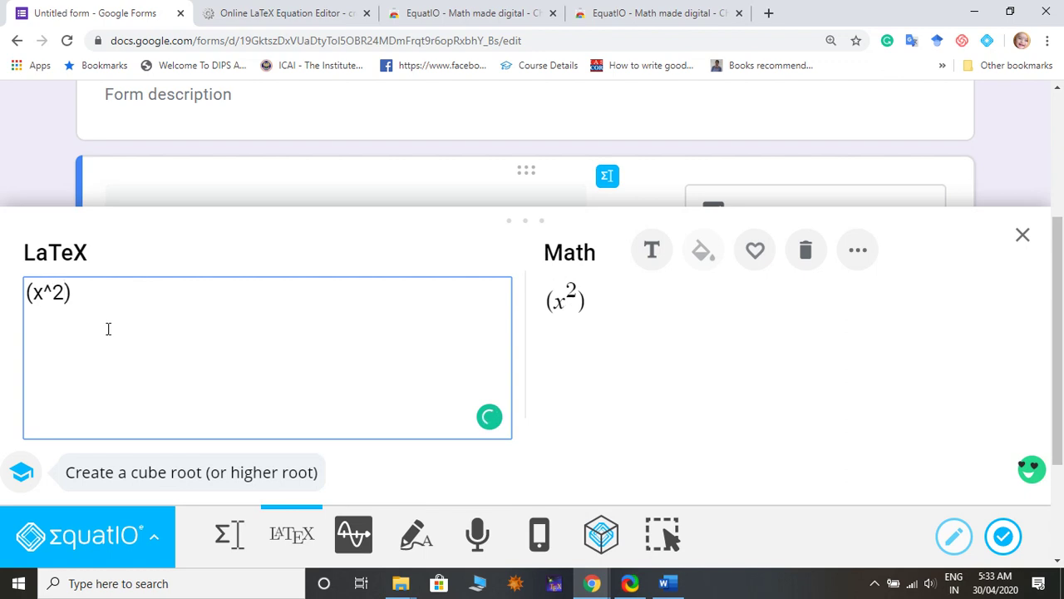
key("BackSpace")
key("BackSpace")
type("-1")
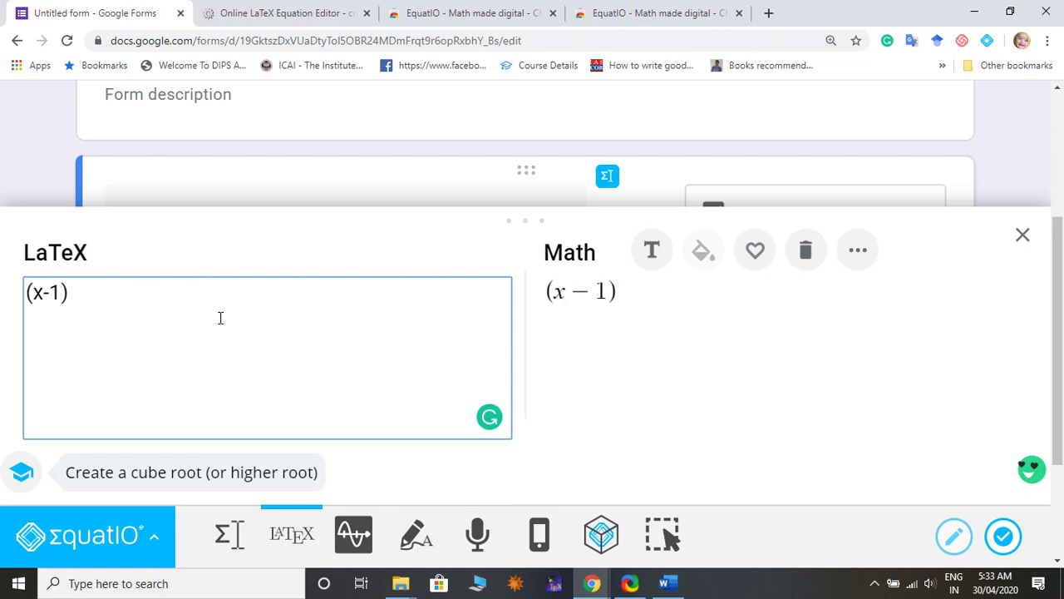
left_click(1003, 525)
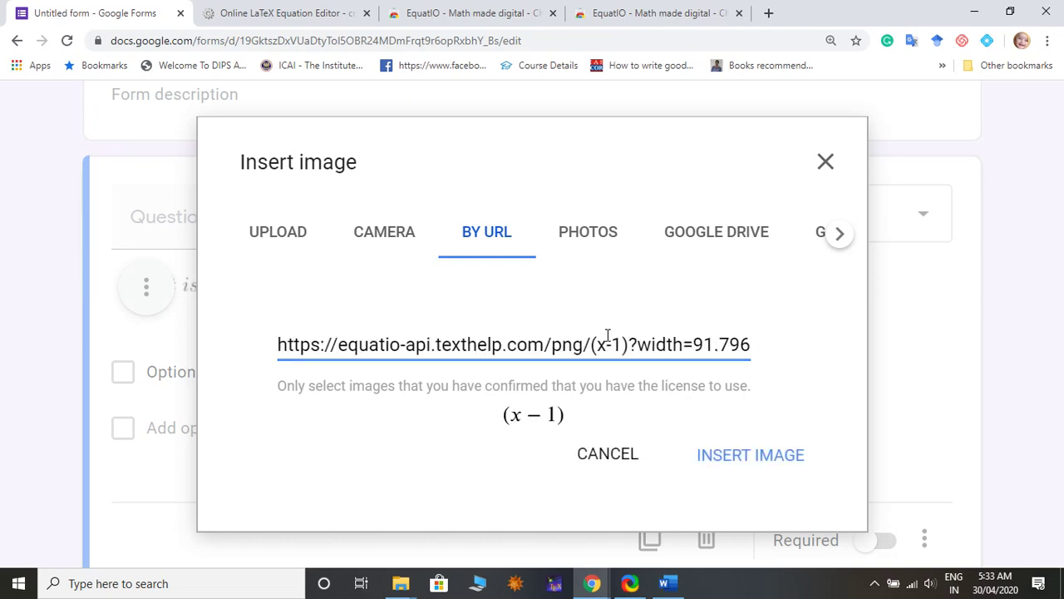
key("Return")
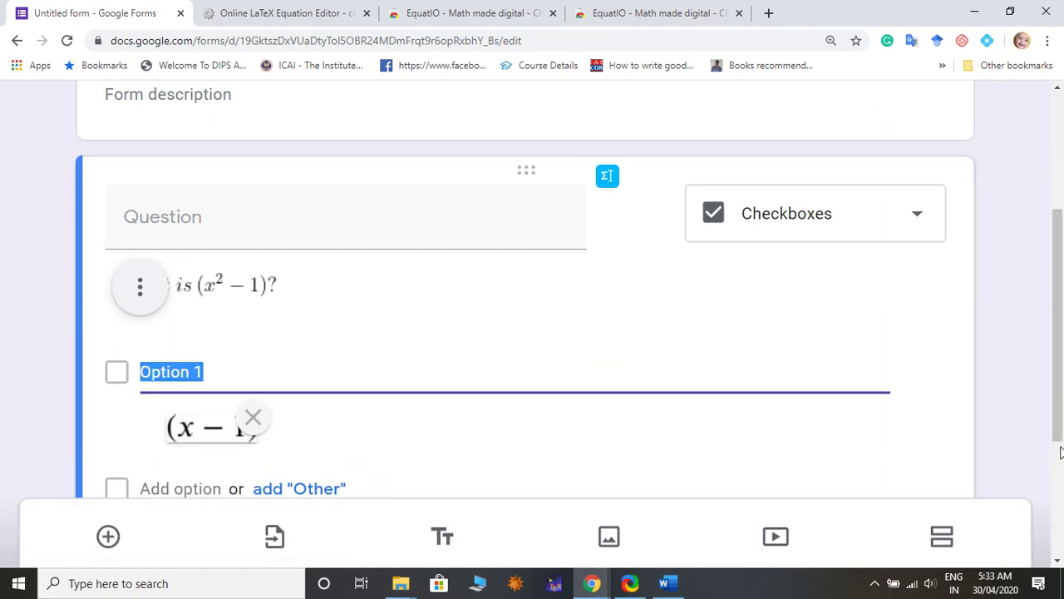
Replace the first answer option's text with the label "(a)."
type("a")
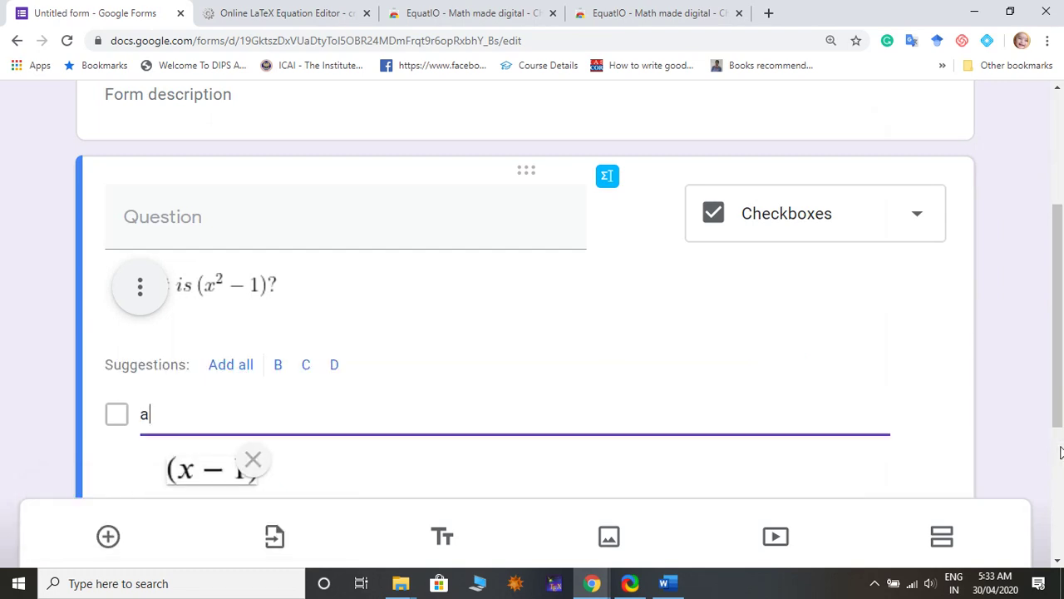
type(")")
key("Home")
type("(")
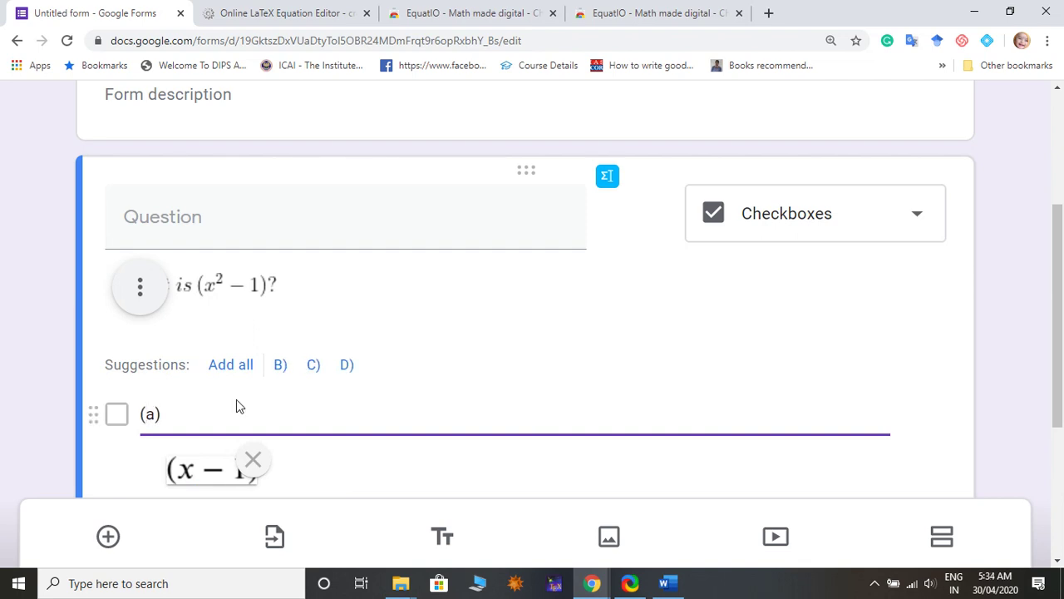
left_click(178, 414)
type(".")
Add an "Other" choice and a second answer option labelled "B)" to the question
left_click_drag(1060, 300, 1062, 380)
left_click(321, 357)
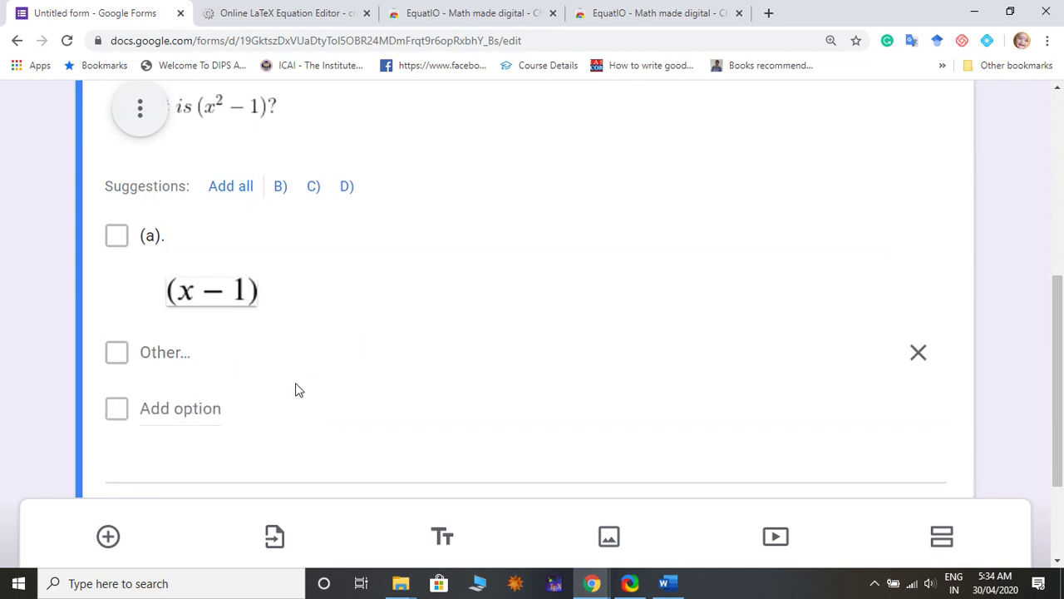
scroll(644, 272, "down", 2)
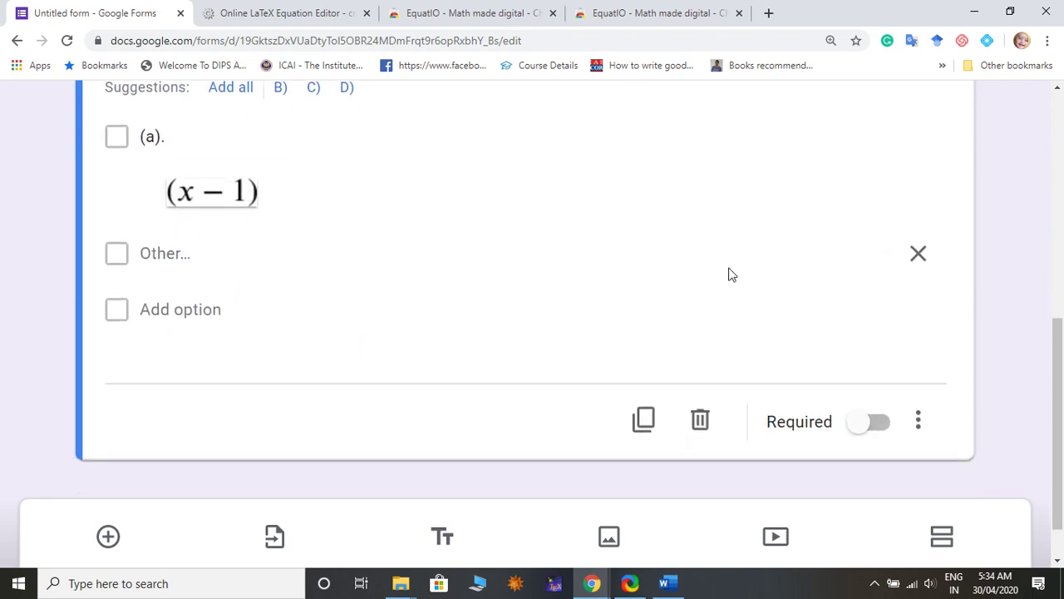
left_click(180, 309)
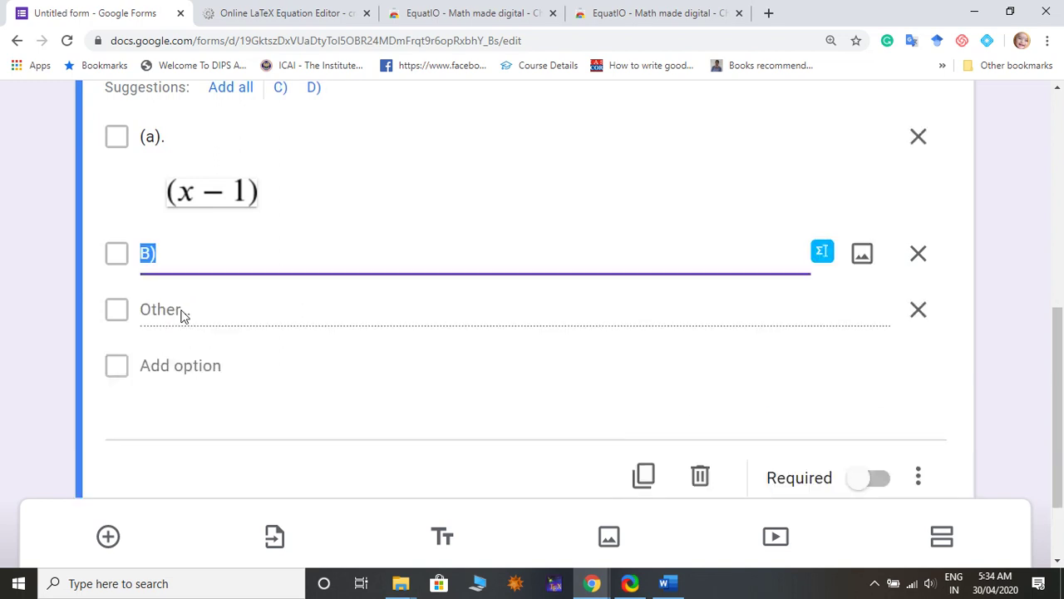
left_click(154, 252)
left_click(150, 135)
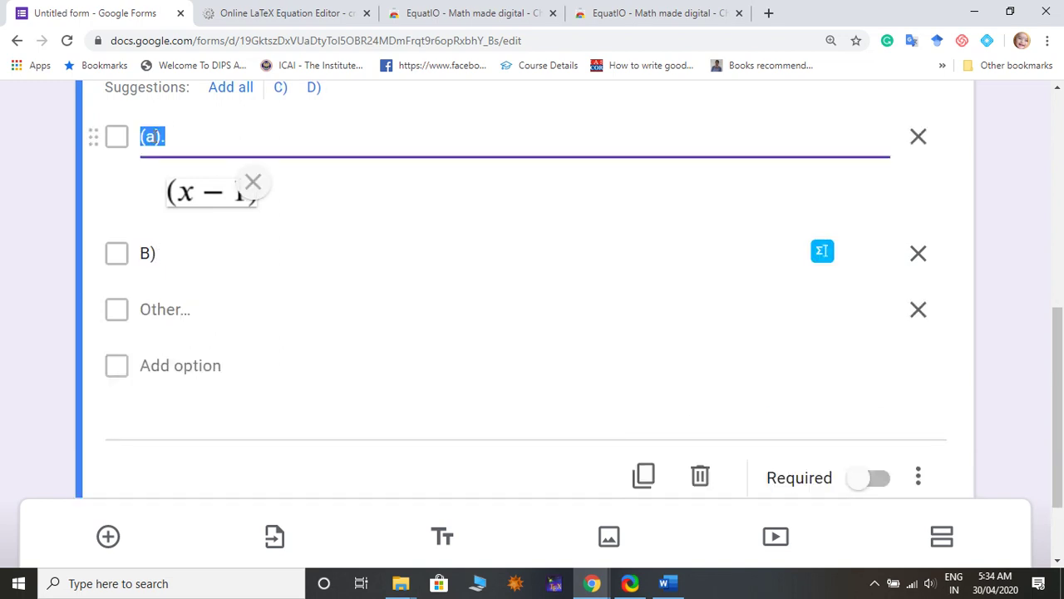
left_click_drag(160, 137, 154, 136)
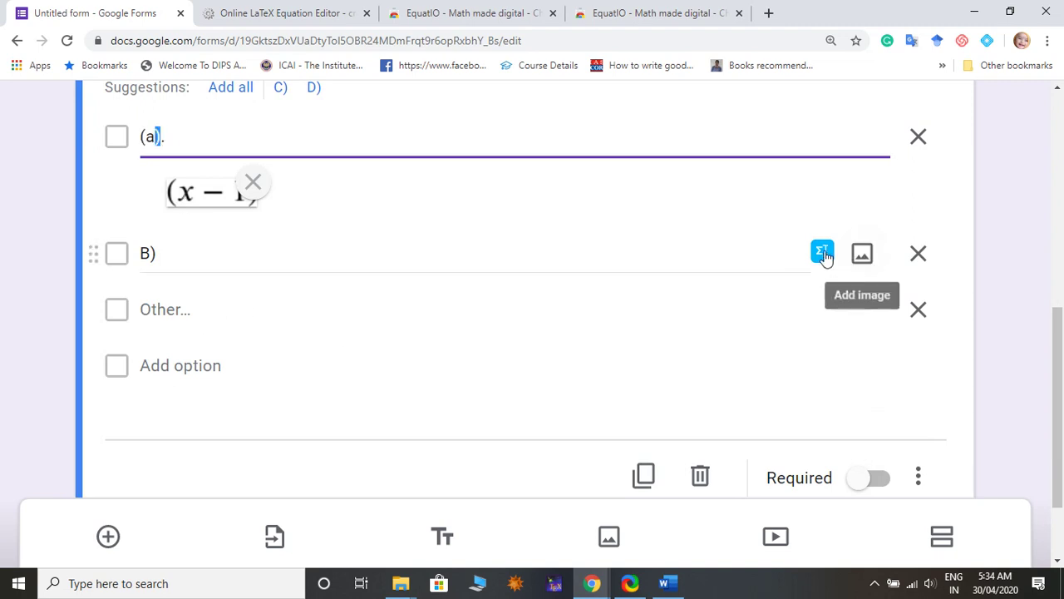
Open EquatIO for option B) and change the LaTeX expression to (x+1)
left_click(822, 252)
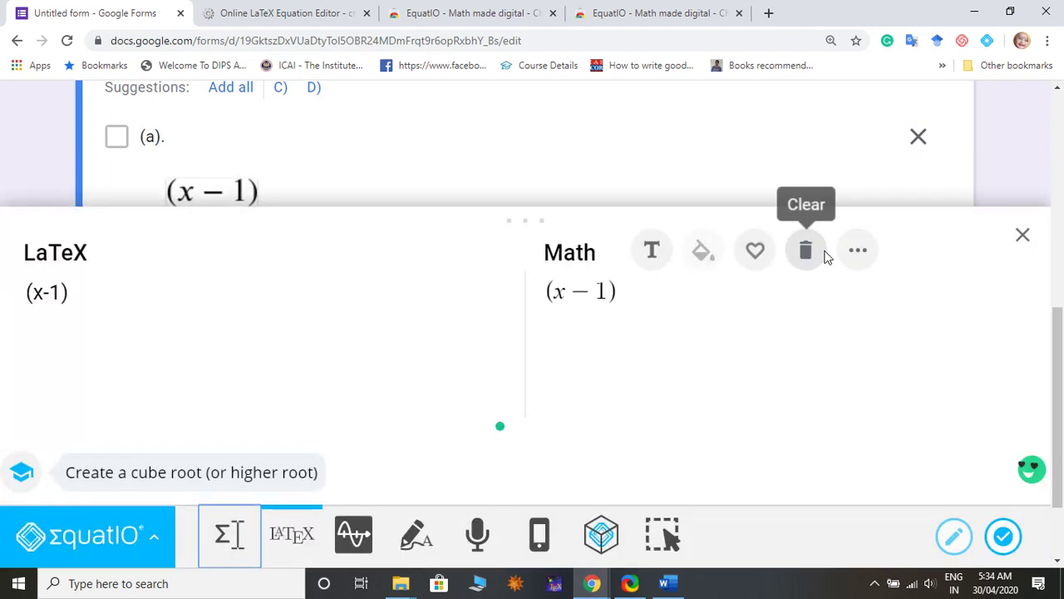
left_click(55, 291)
key("Left")
key("BackSpace")
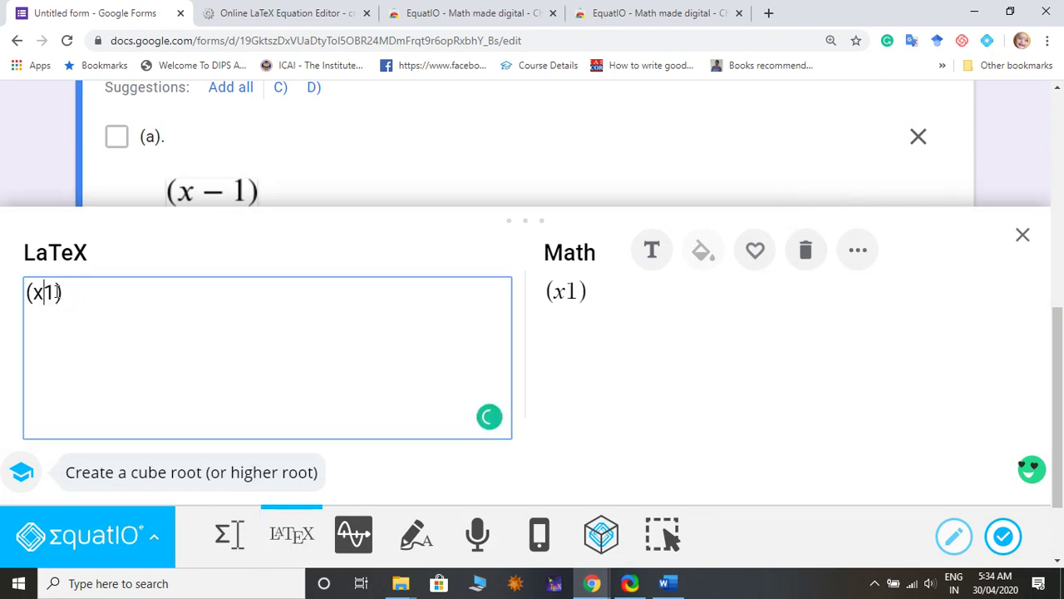
type("+")
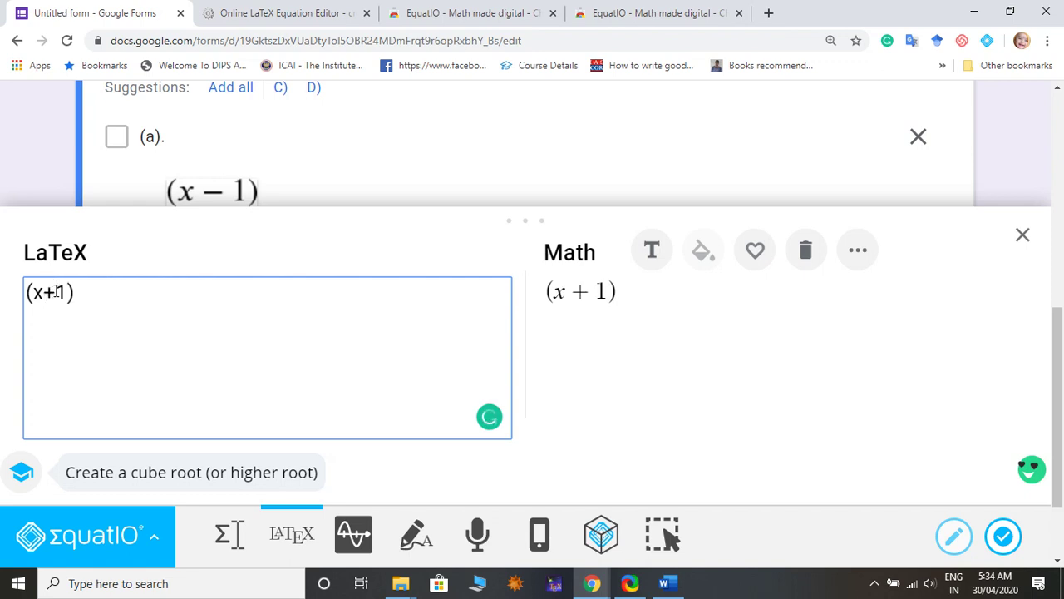
Insert the (x+1) equation as an image into option B)
left_click(1004, 536)
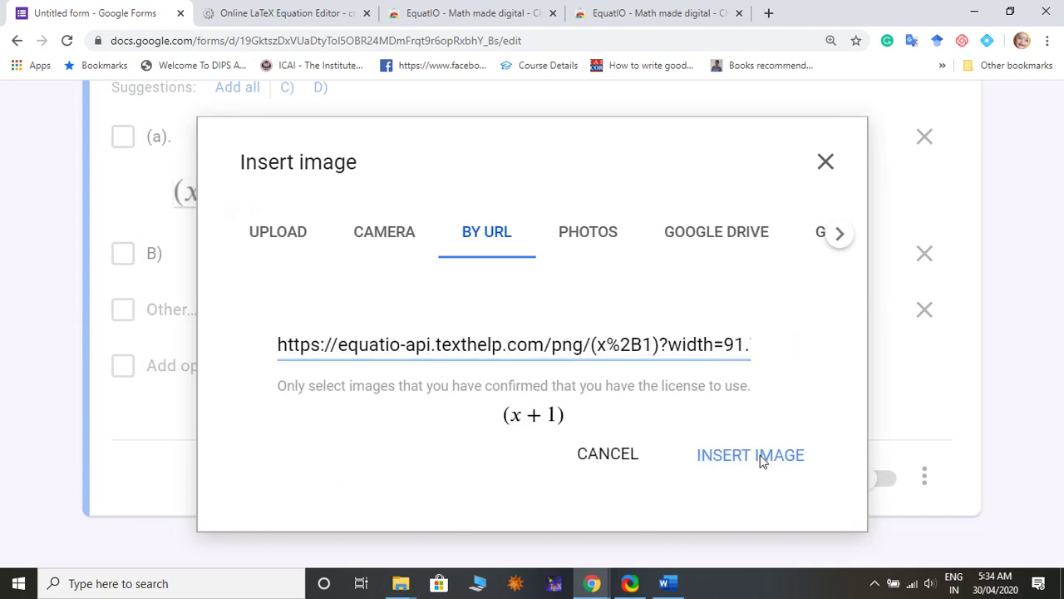
left_click(760, 458)
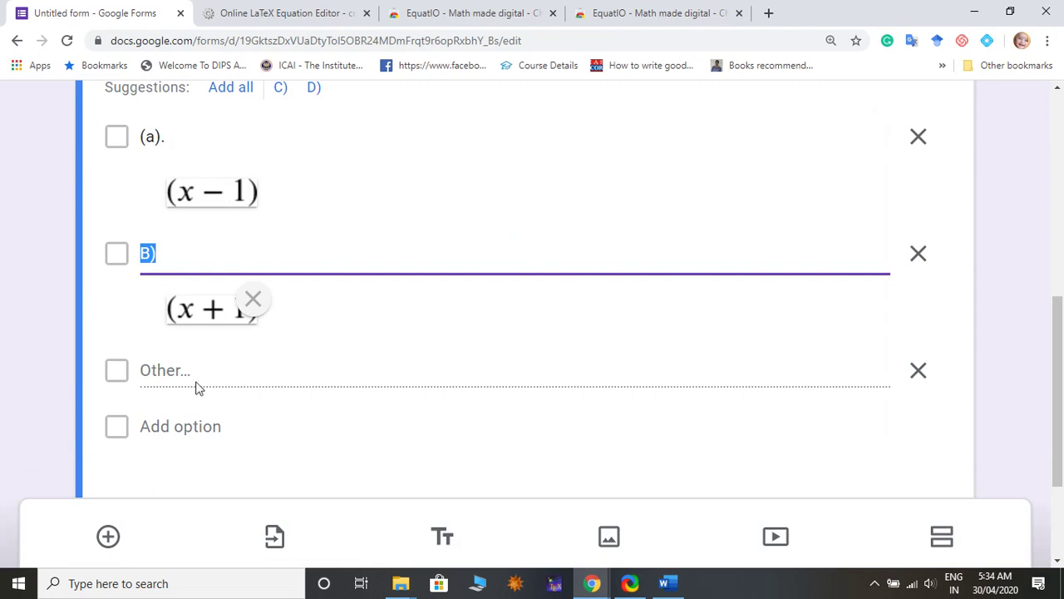
Add option C) and insert an EquatIO graph of (x+1) as its image
left_click(205, 426)
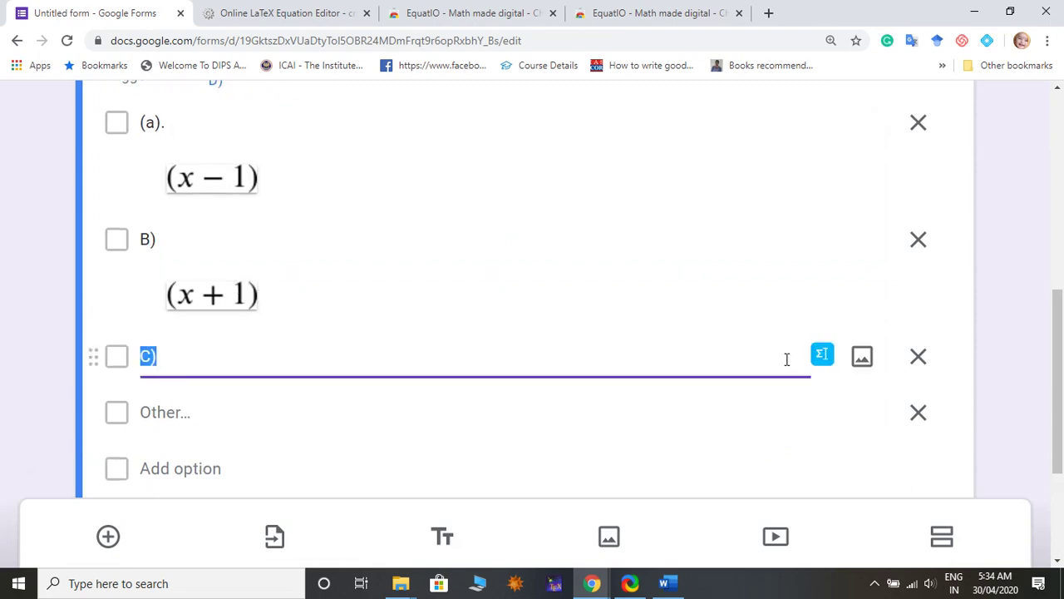
left_click(821, 356)
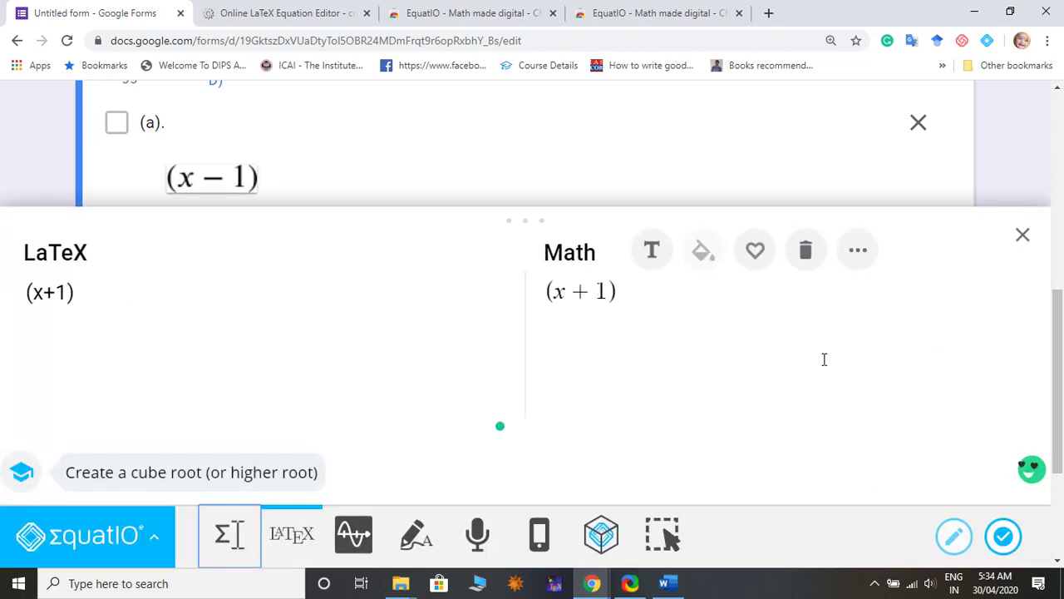
left_click(366, 533)
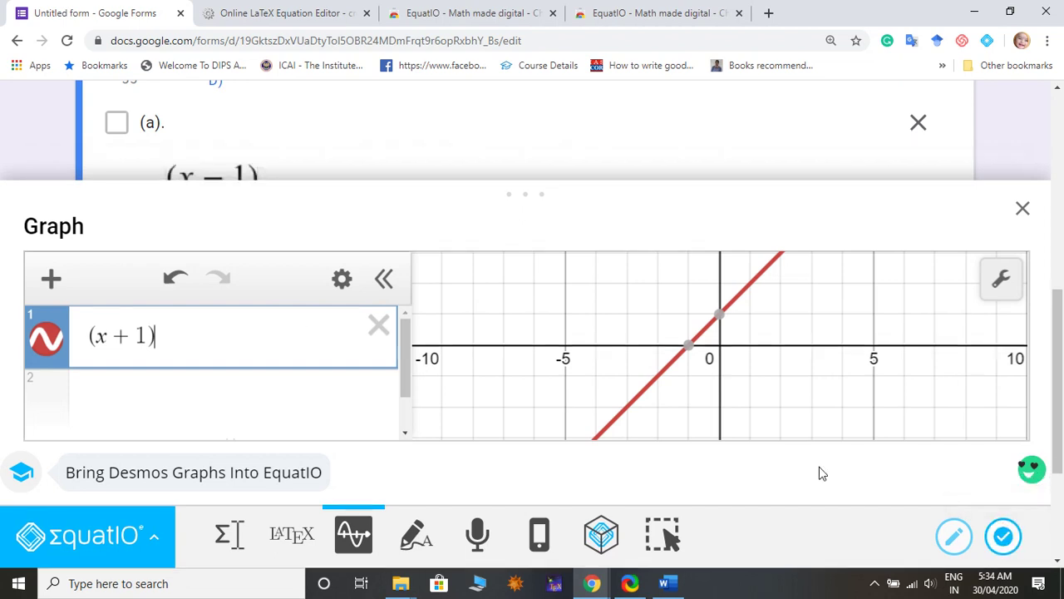
left_click(1001, 530)
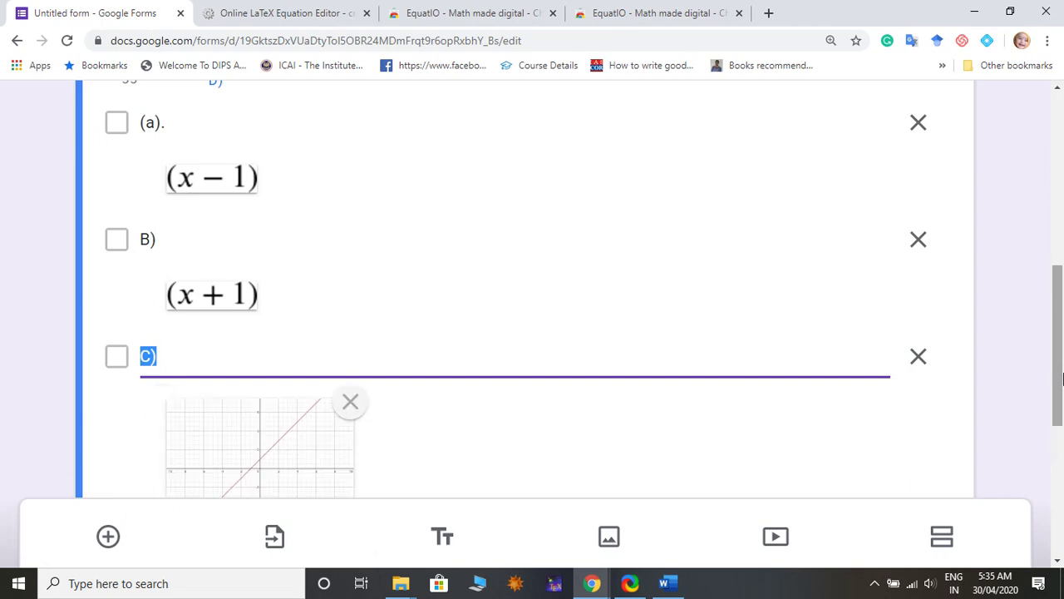
Add a fourth answer option reading "D) All of the above"
left_click_drag(1063, 380, 1062, 439)
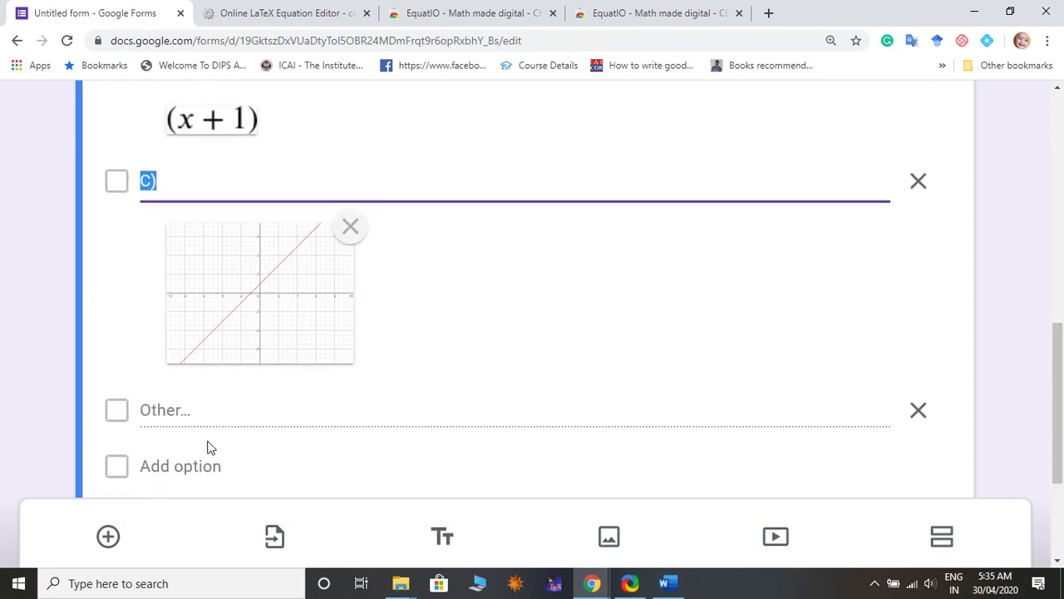
left_click(213, 468)
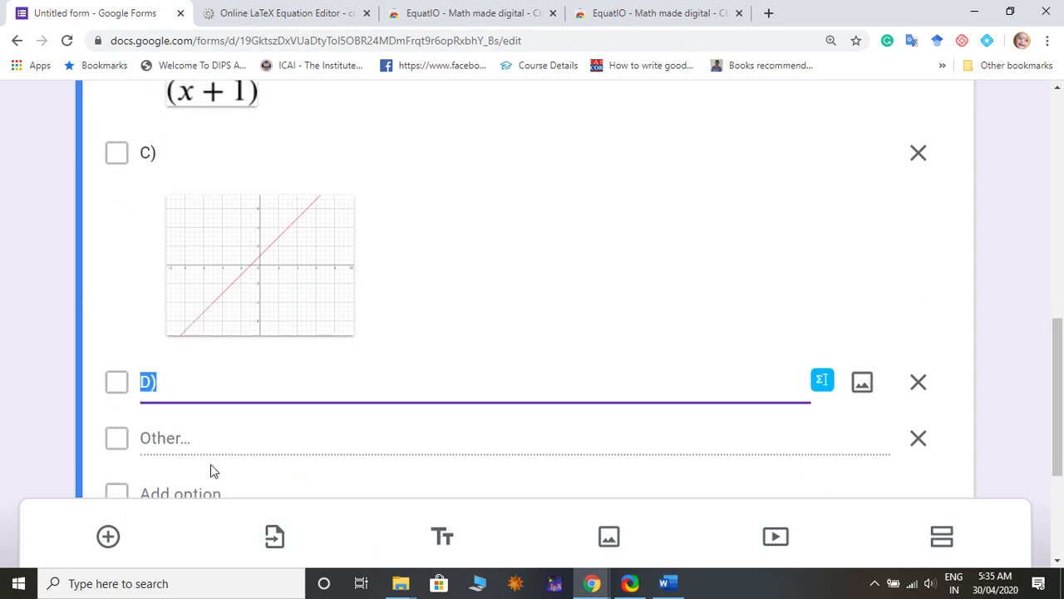
left_click(240, 382)
type("All o")
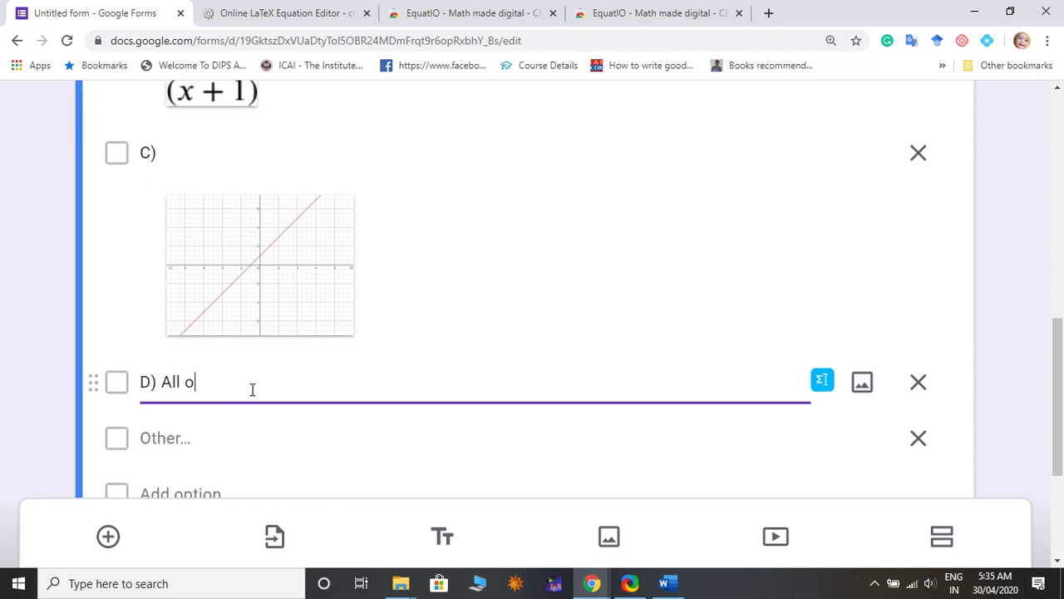
type("f the above")
left_click_drag(1060, 369, 1061, 405)
left_click(429, 427)
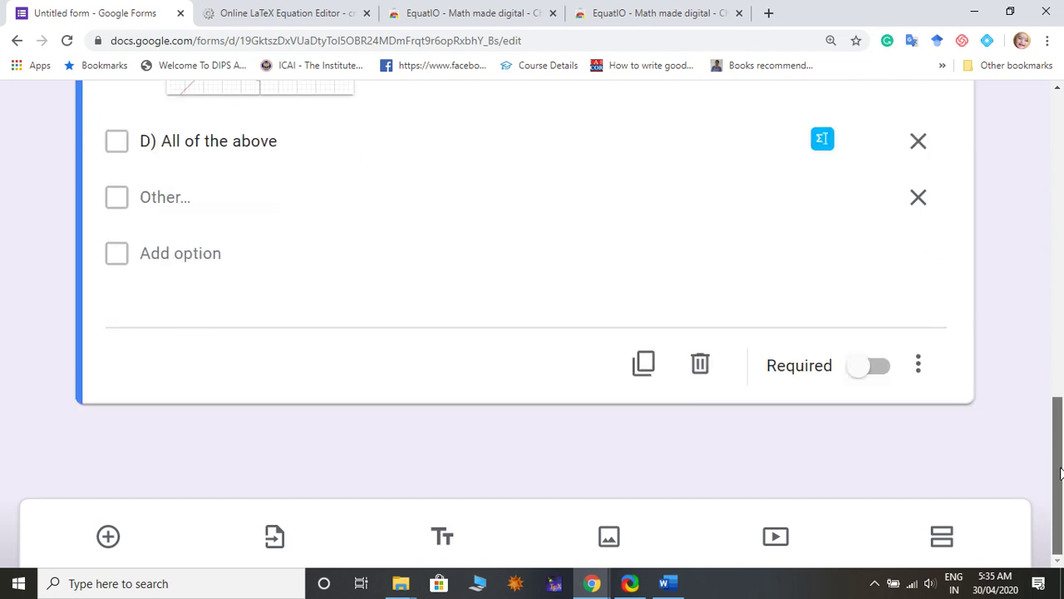
Preview the form and review the question with its equation, graph and text answer options
left_click_drag(1061, 441, 982, 161)
left_click(952, 126)
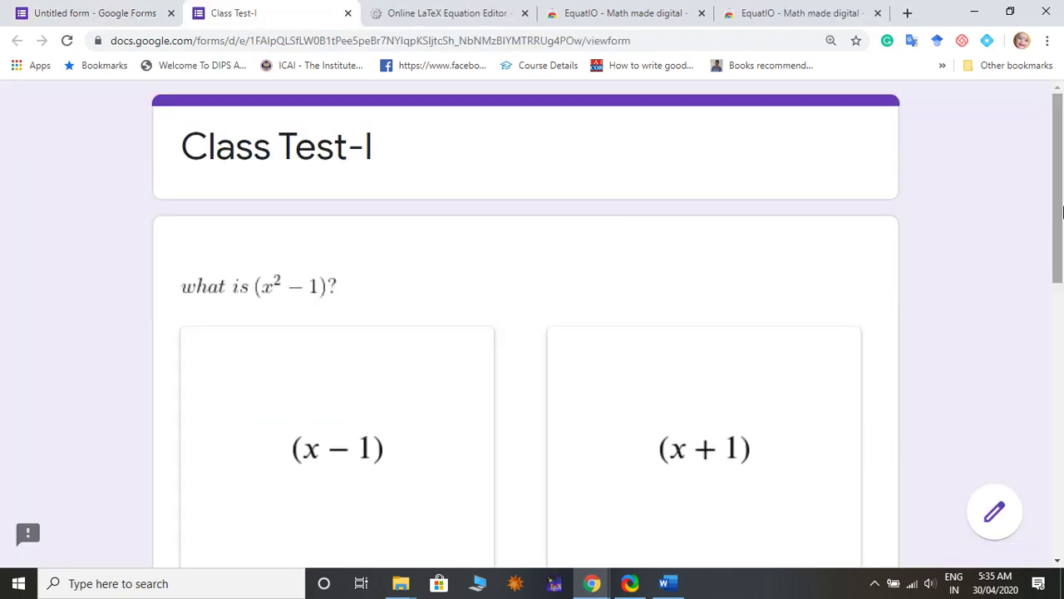
mouse_move(1062, 212)
left_mouse_down()
mouse_move(1062, 376)
mouse_move(1061, 216)
left_mouse_up()
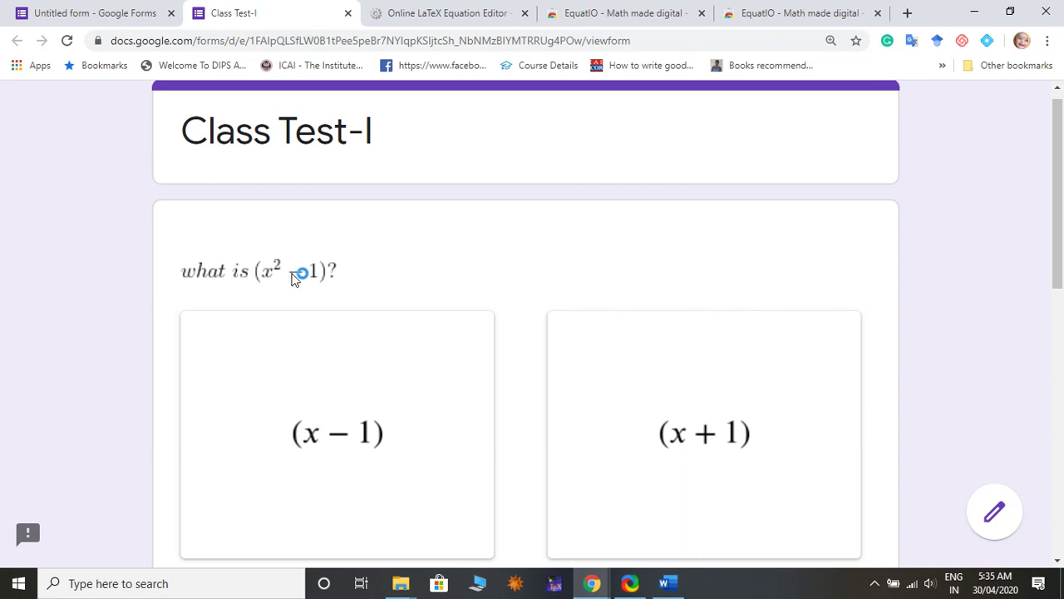
left_click_drag(1060, 225, 1061, 261)
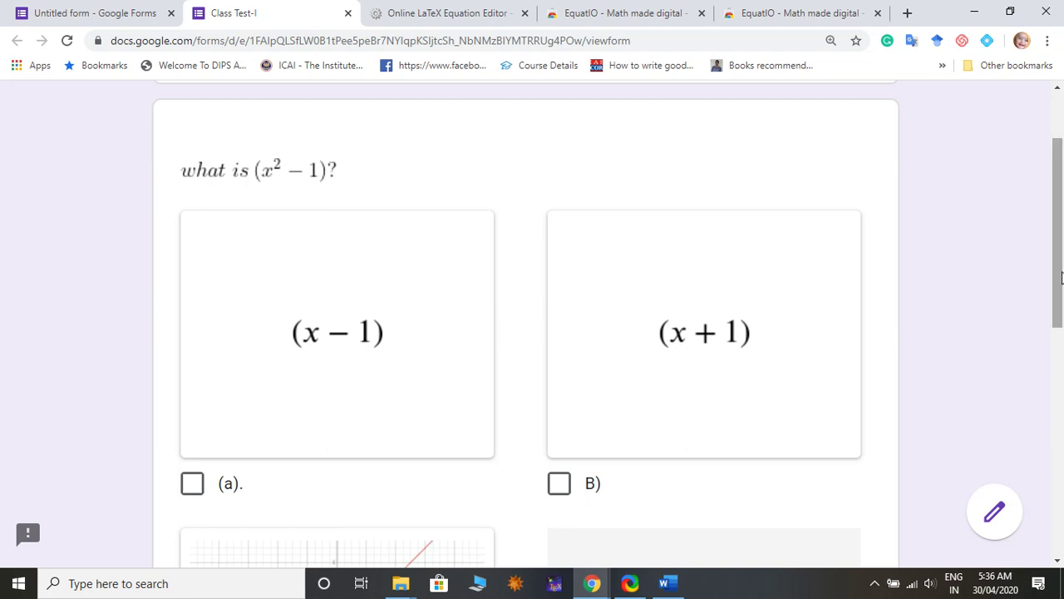
left_click_drag(1062, 277, 1062, 449)
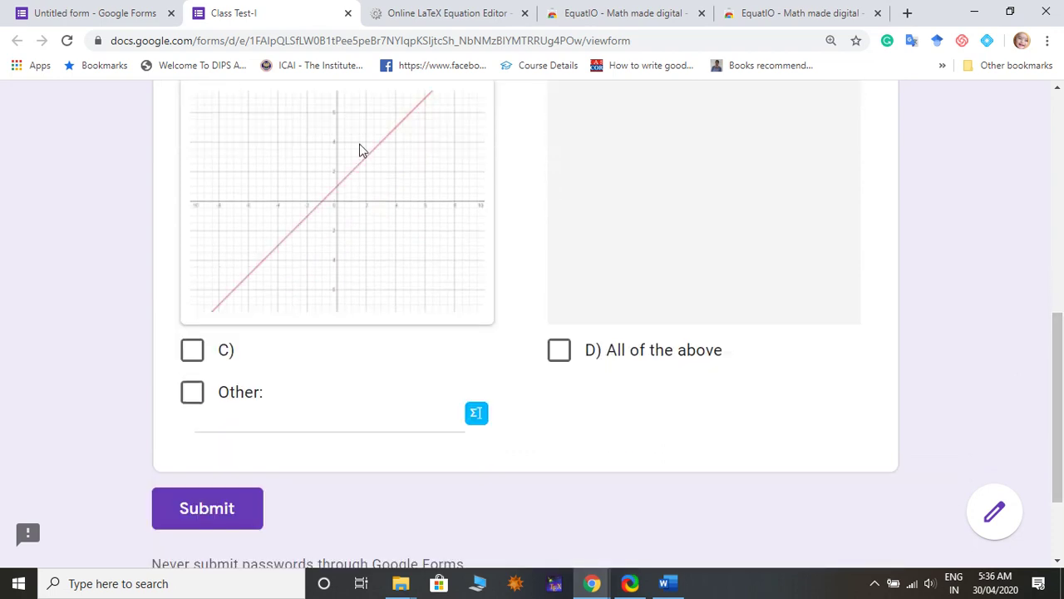
left_click_drag(1061, 330, 1059, 101)
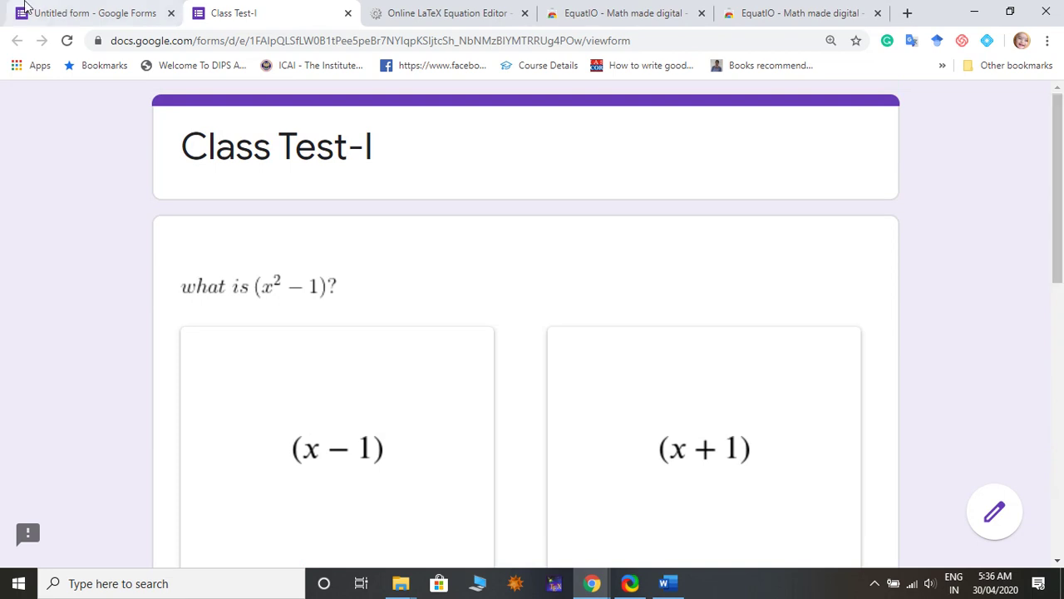
Return to the form editor and check which additional settings the question offers
left_click(103, 7)
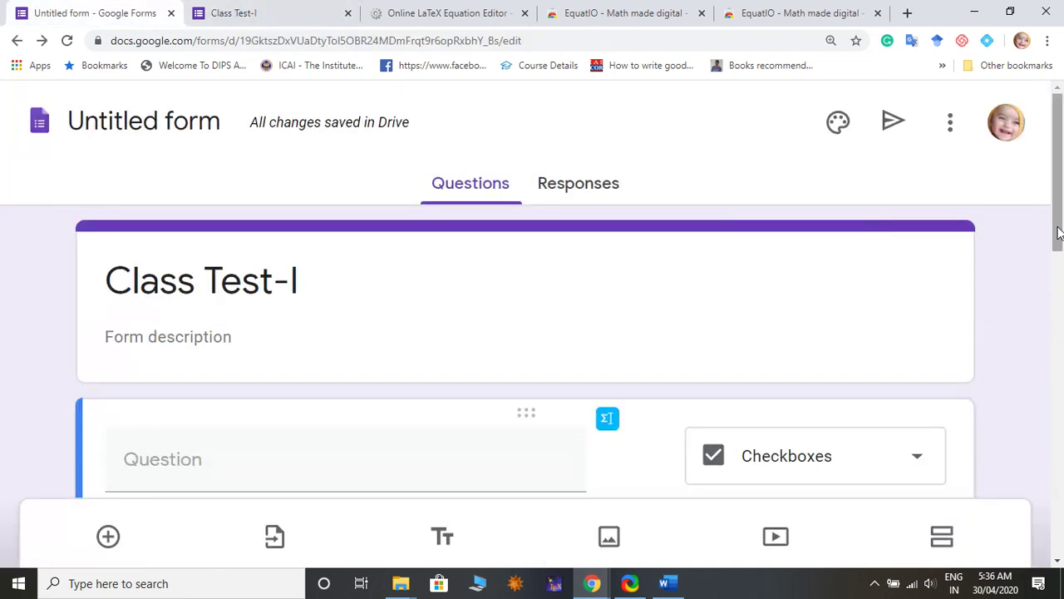
scroll(1056, 366, "down", 4)
left_click_drag(1062, 372, 1059, 487)
scroll(1059, 486, "down", 1)
scroll(1060, 499, "up", 2)
scroll(1061, 522, "down", 1)
scroll(1061, 522, "down", 2)
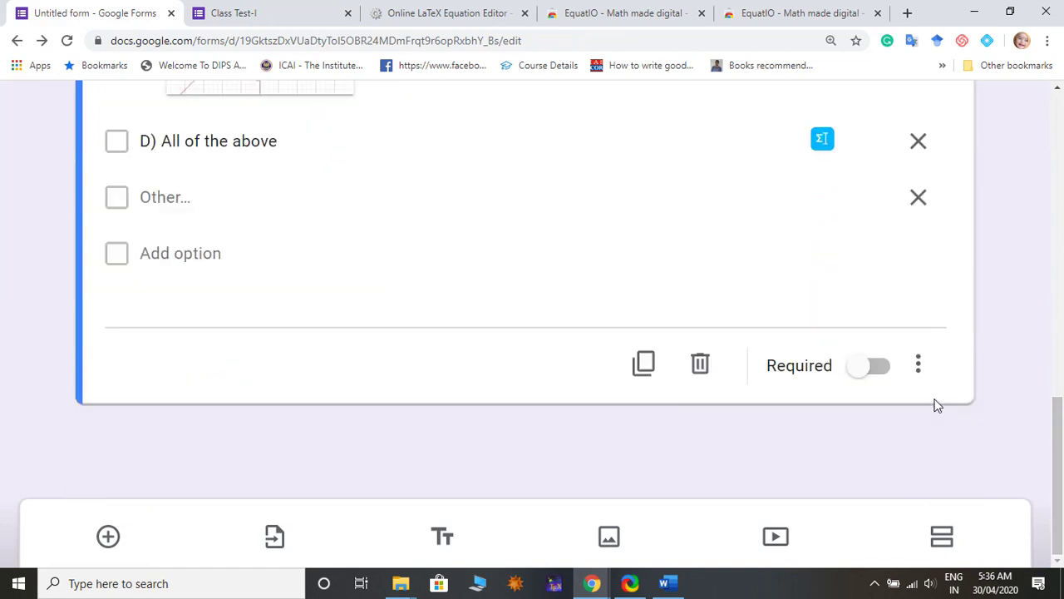
left_click(919, 363)
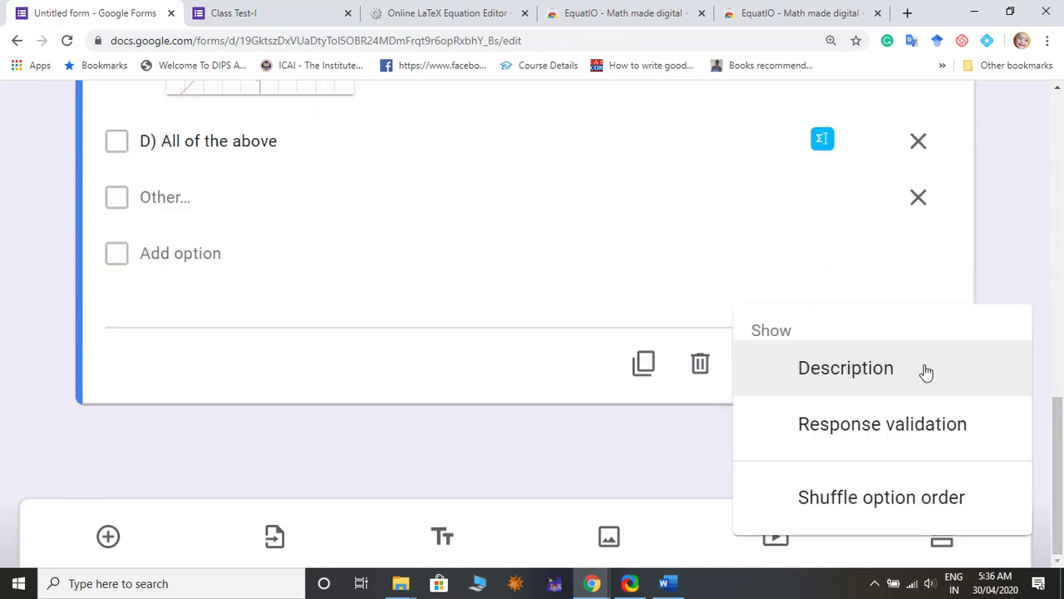
left_click(624, 472)
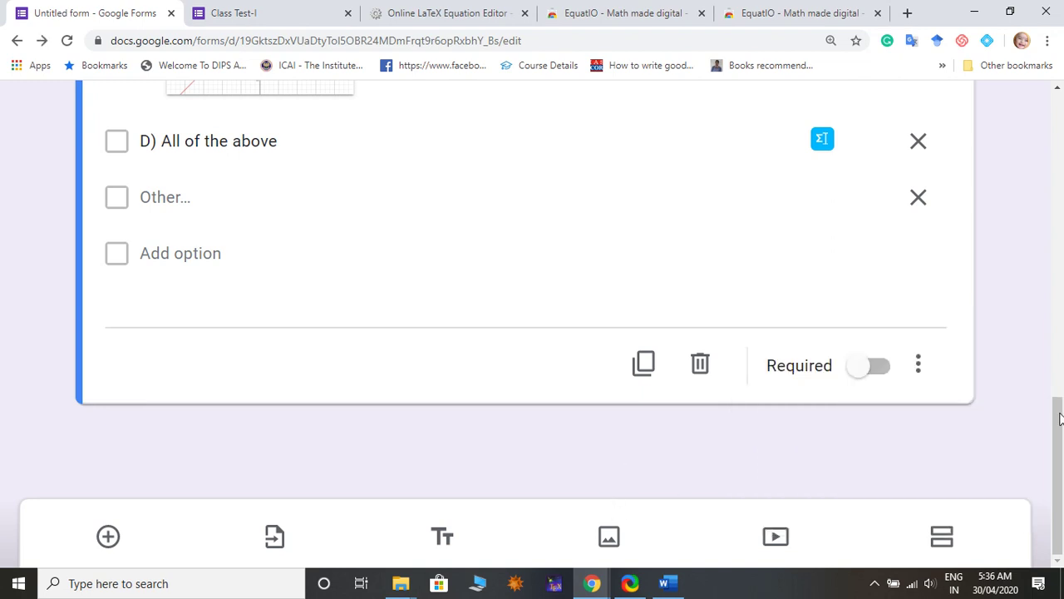
Open the form's quiz settings and make the form a quiz
left_click_drag(1058, 434, 1061, 188)
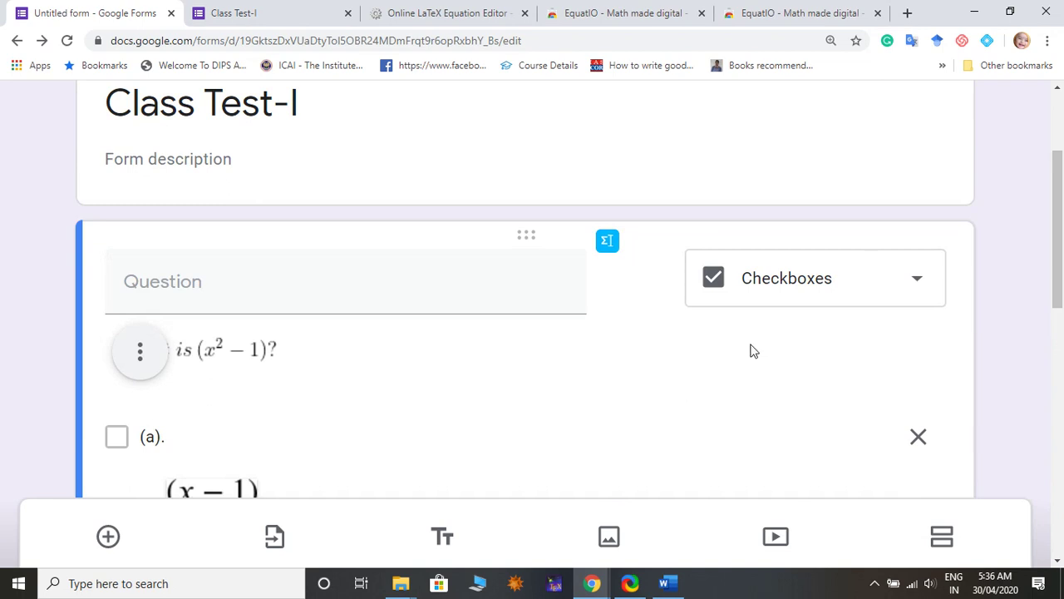
left_click_drag(1061, 266, 981, 158)
left_click(953, 124)
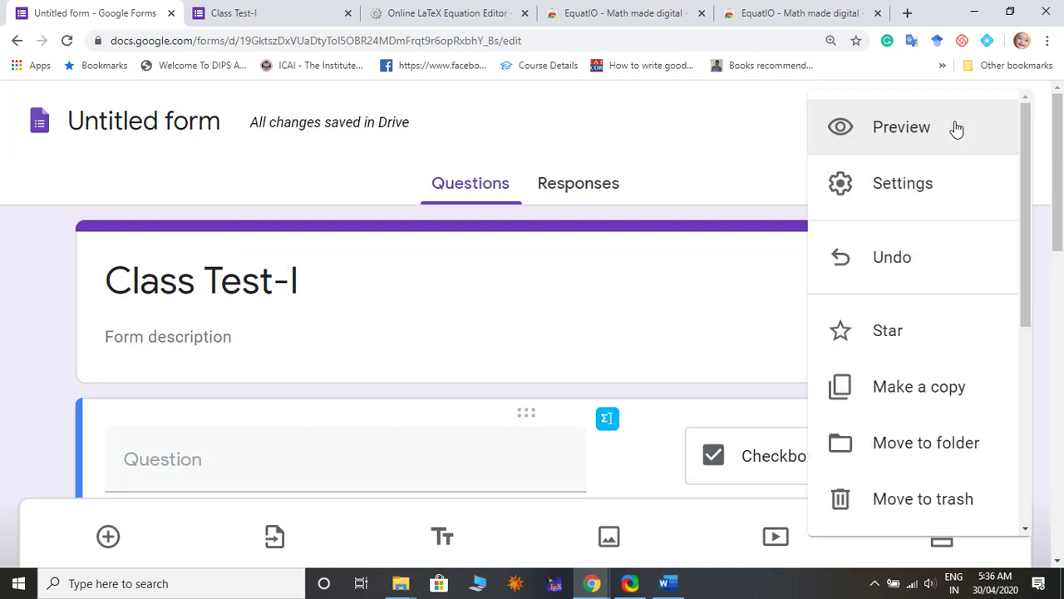
left_click(930, 191)
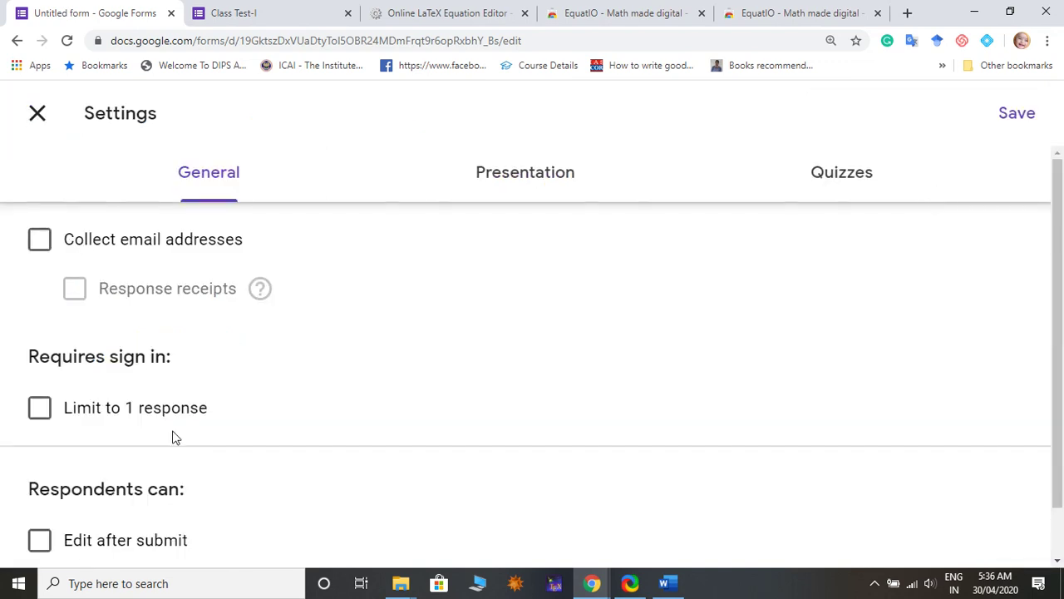
left_click(845, 180)
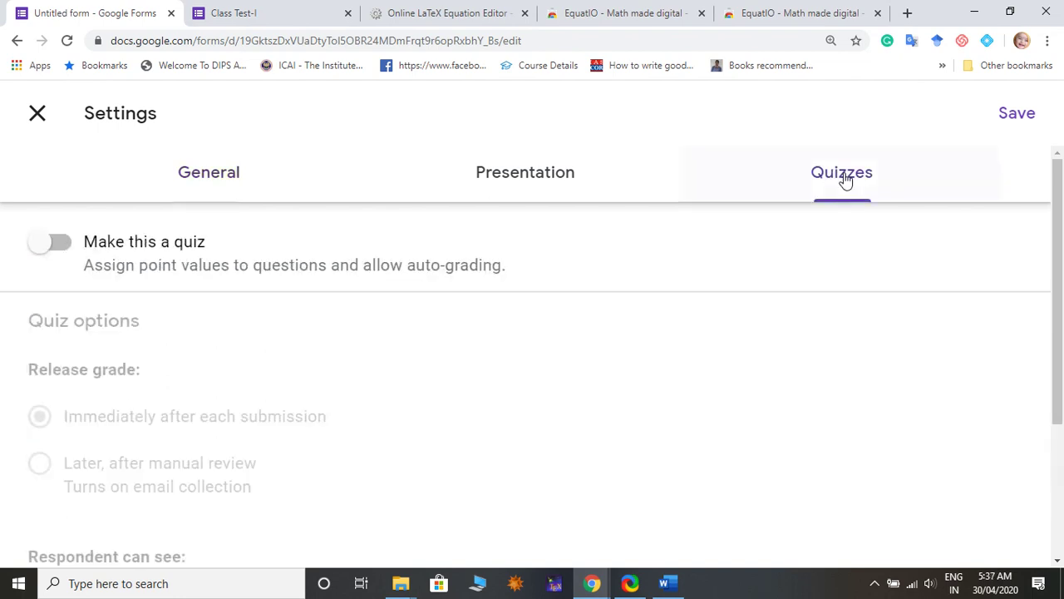
left_click(67, 252)
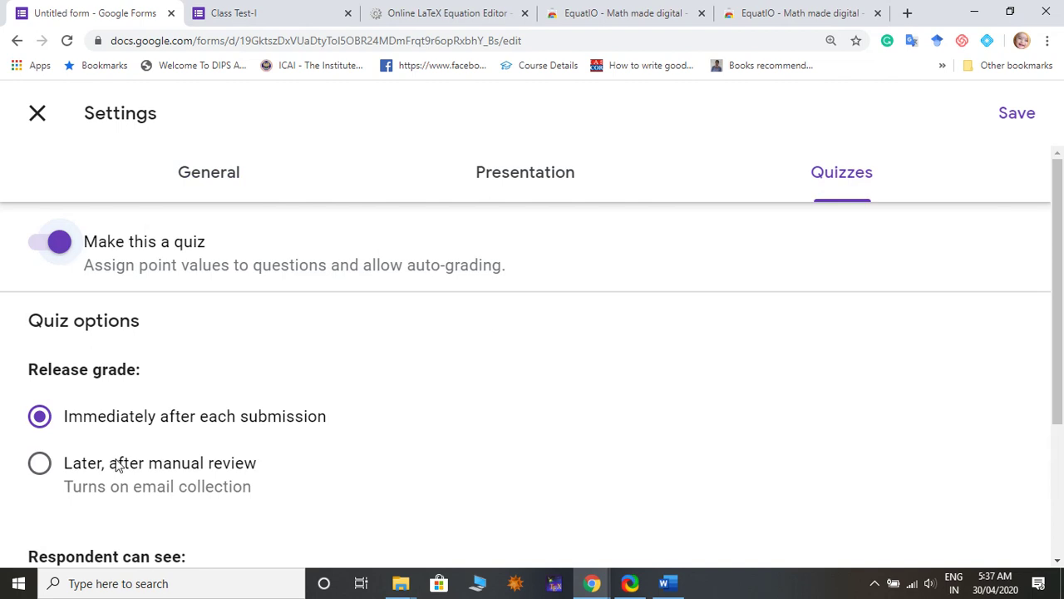
Release grades later after manual review, hide correct answers from respondents, and save the settings
left_click(40, 466)
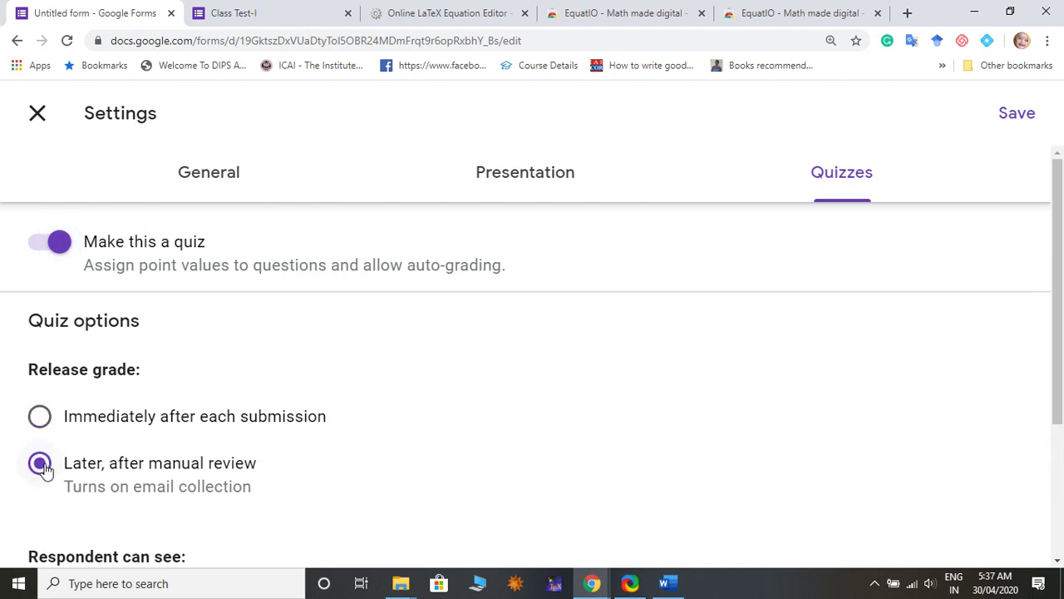
left_click_drag(1060, 295, 1062, 407)
left_click(46, 453)
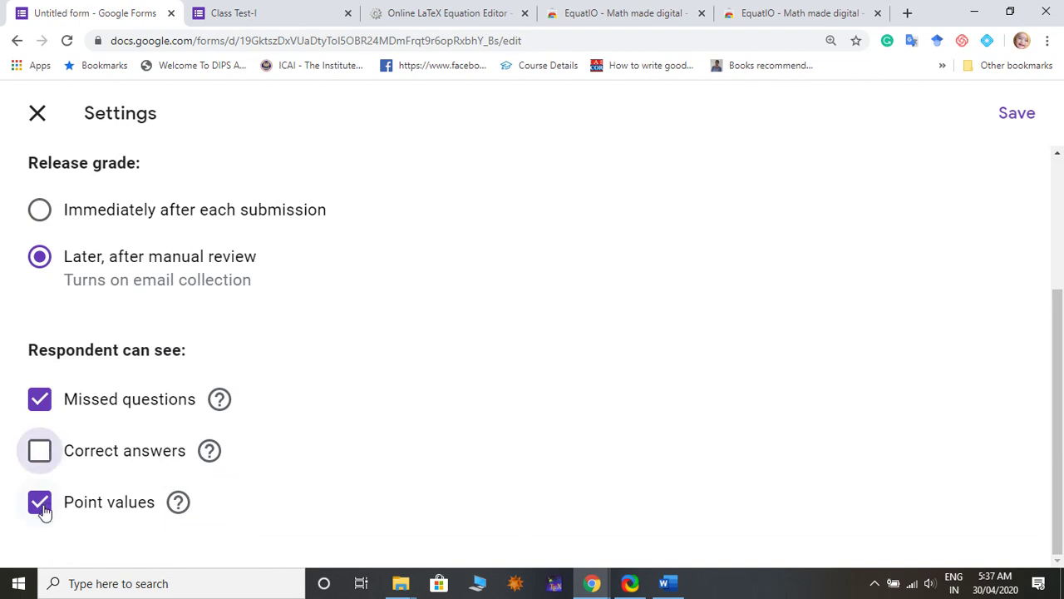
left_click(1016, 115)
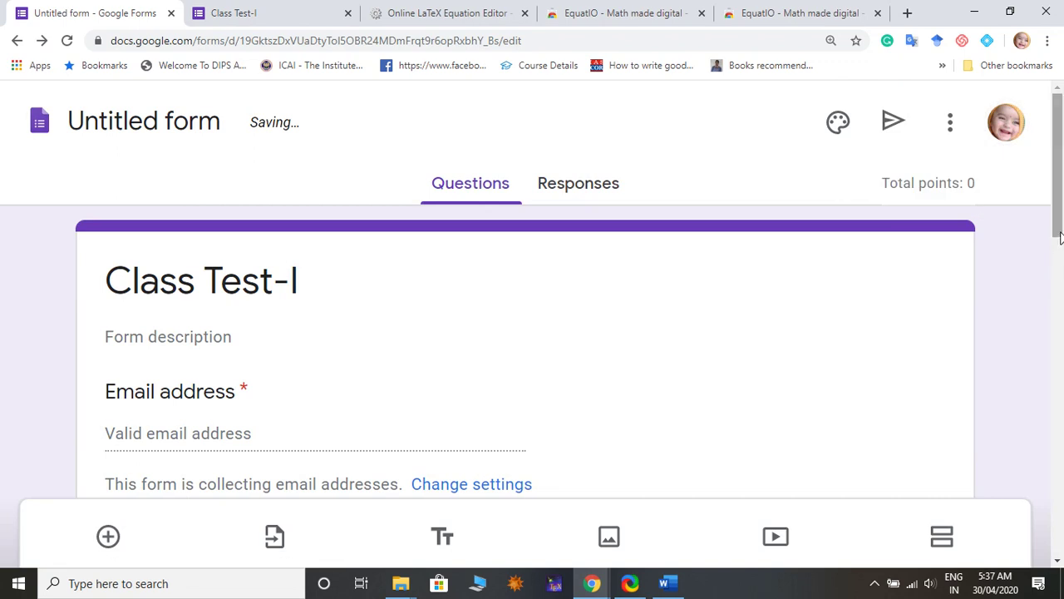
In the question's answer key, assign 1 point and mark "D) All of the above" as the correct answer
left_click_drag(1059, 226, 1060, 547)
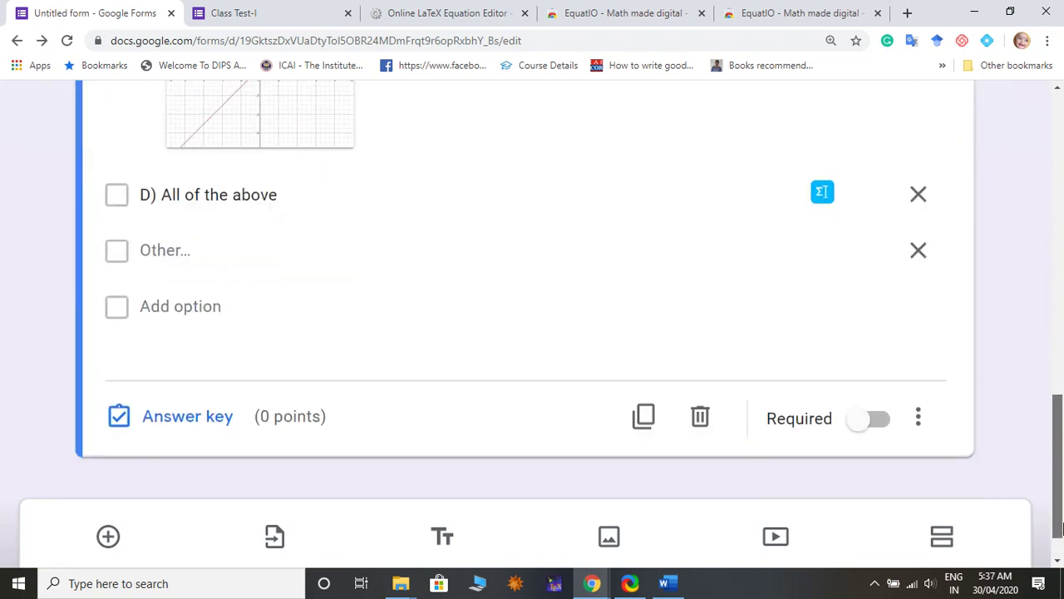
left_click(188, 413)
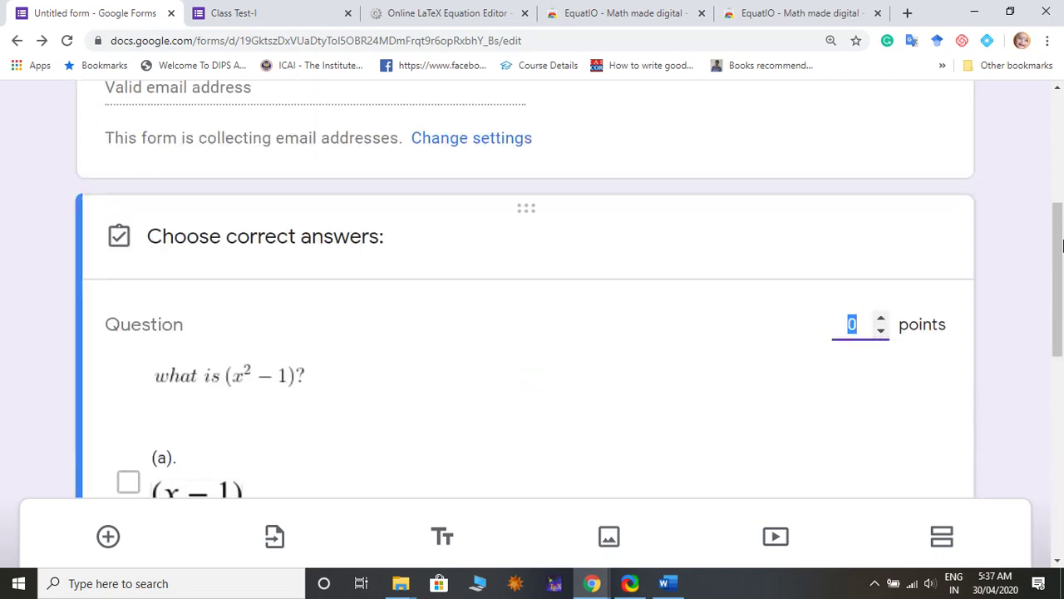
type("1")
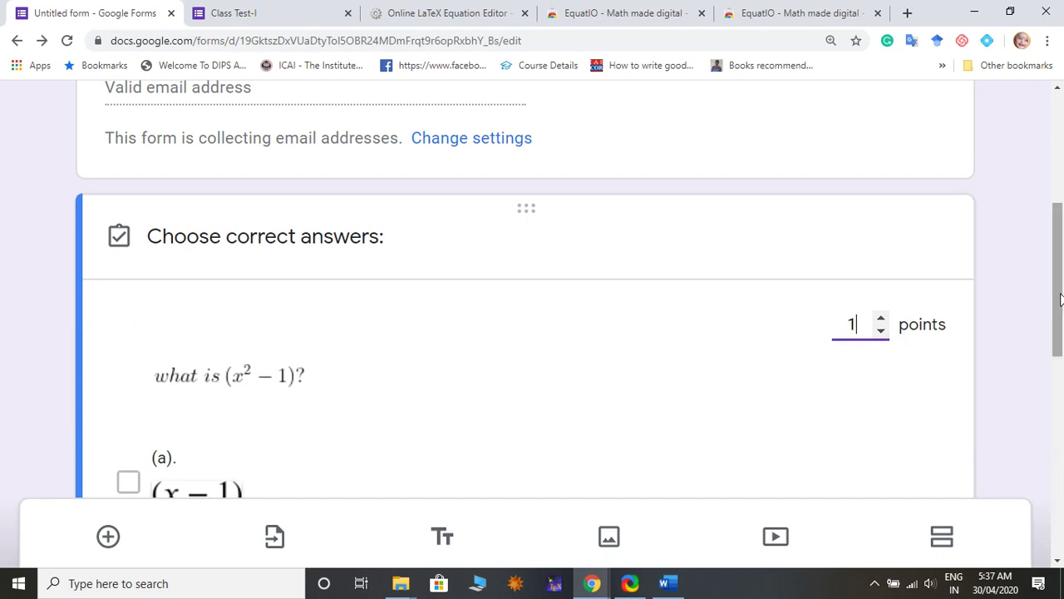
left_click_drag(1057, 303, 1062, 482)
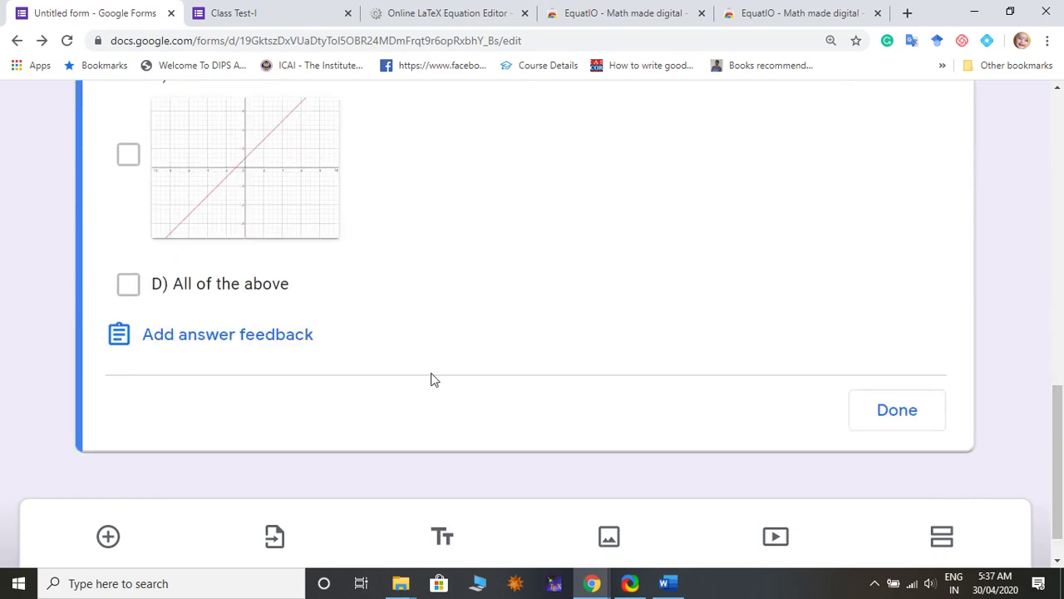
left_click(128, 284)
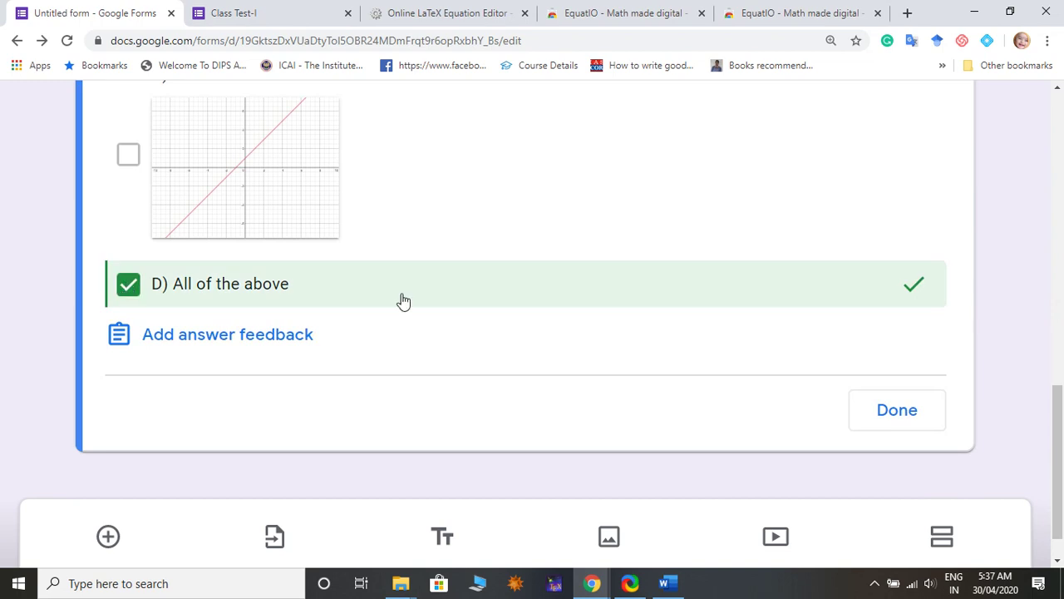
left_click(898, 411)
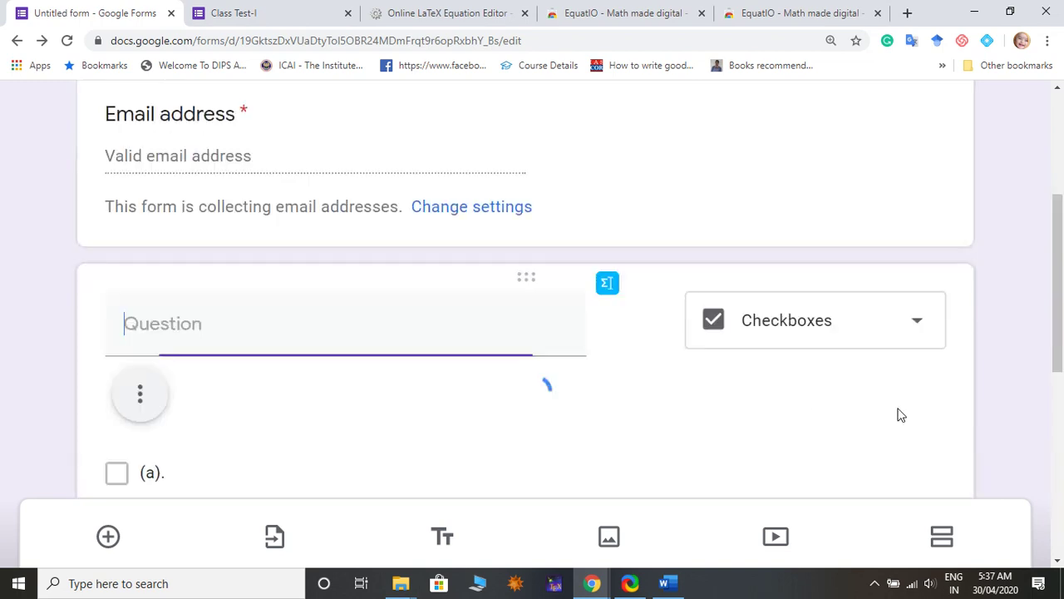
Close the outdated Class Test-I preview and open a fresh preview of the form
left_click_drag(1060, 267, 1061, 198)
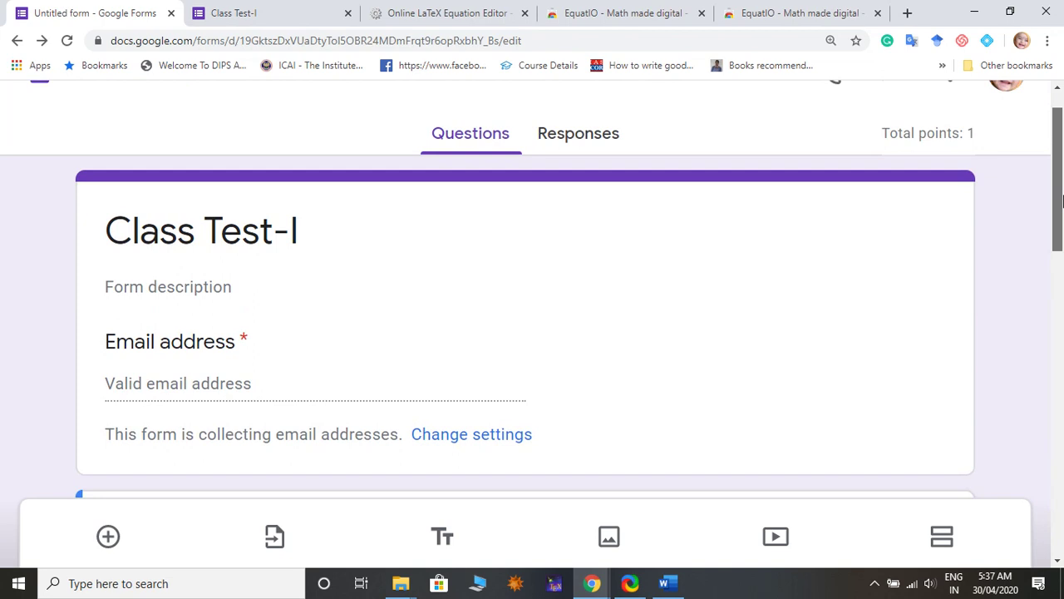
left_click(278, 14)
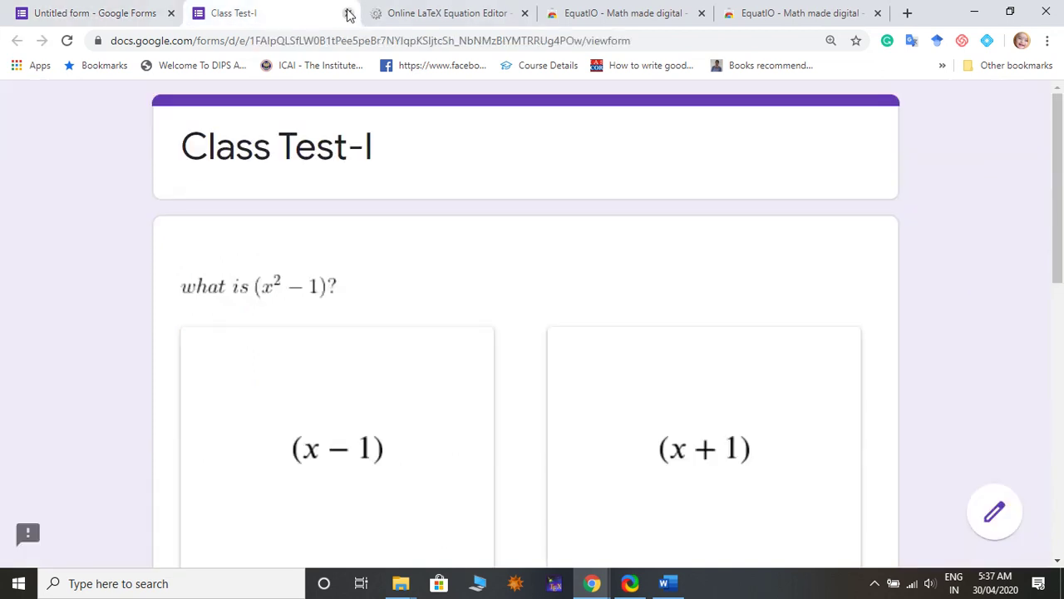
left_click(345, 13)
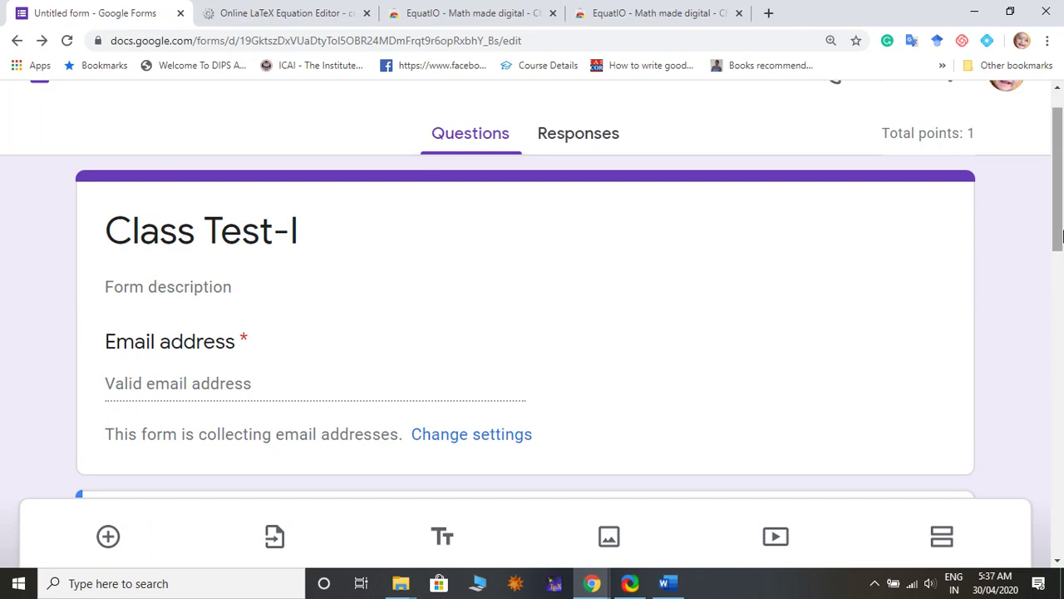
scroll(1062, 237, "up", 1)
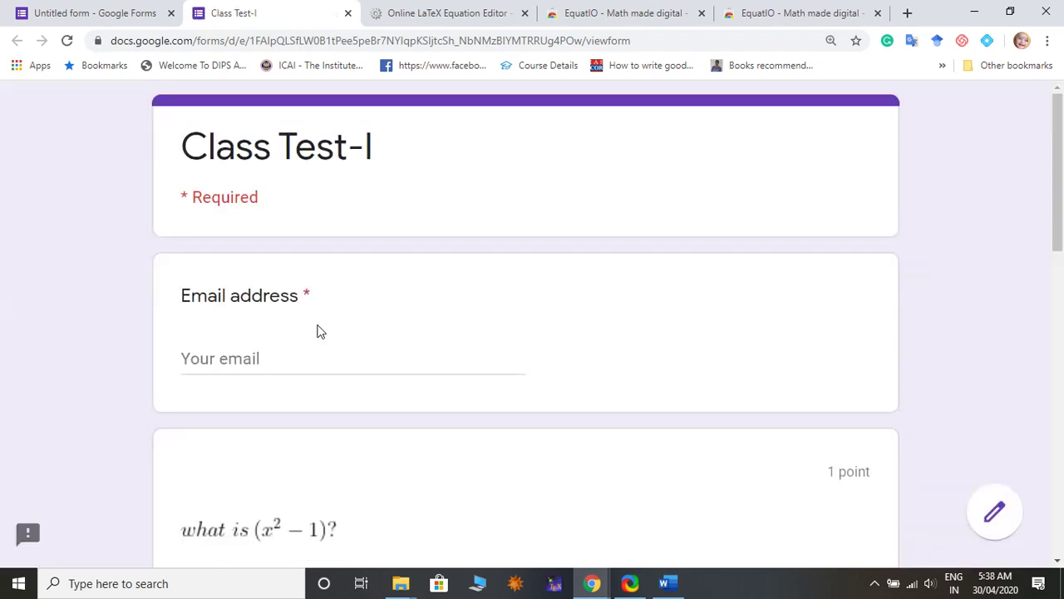
Answer the preview's question with options (a) and B), and try to submit the response
left_click_drag(1058, 224, 1061, 399)
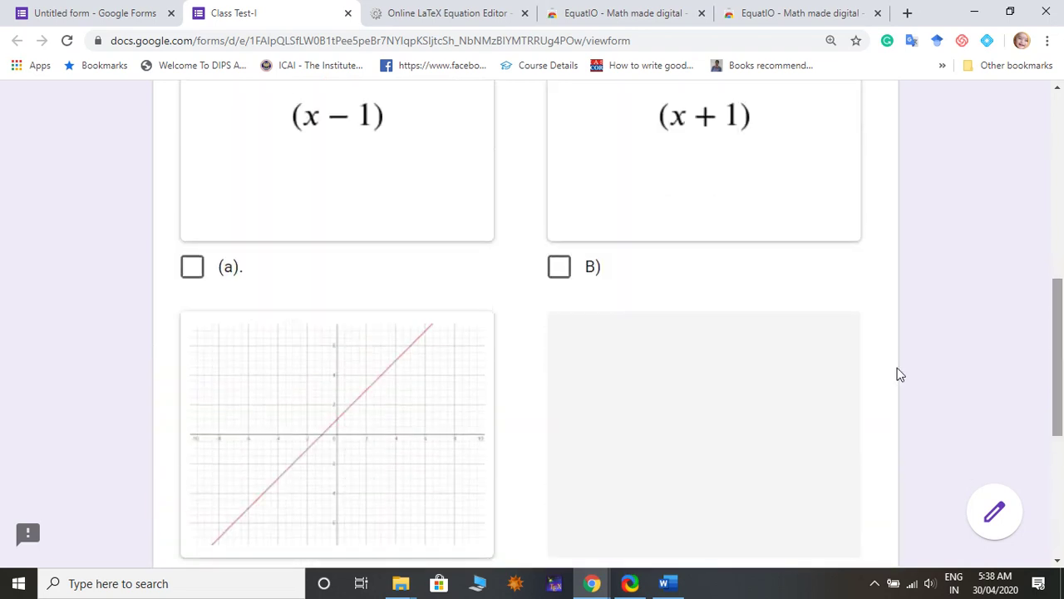
left_click(560, 267)
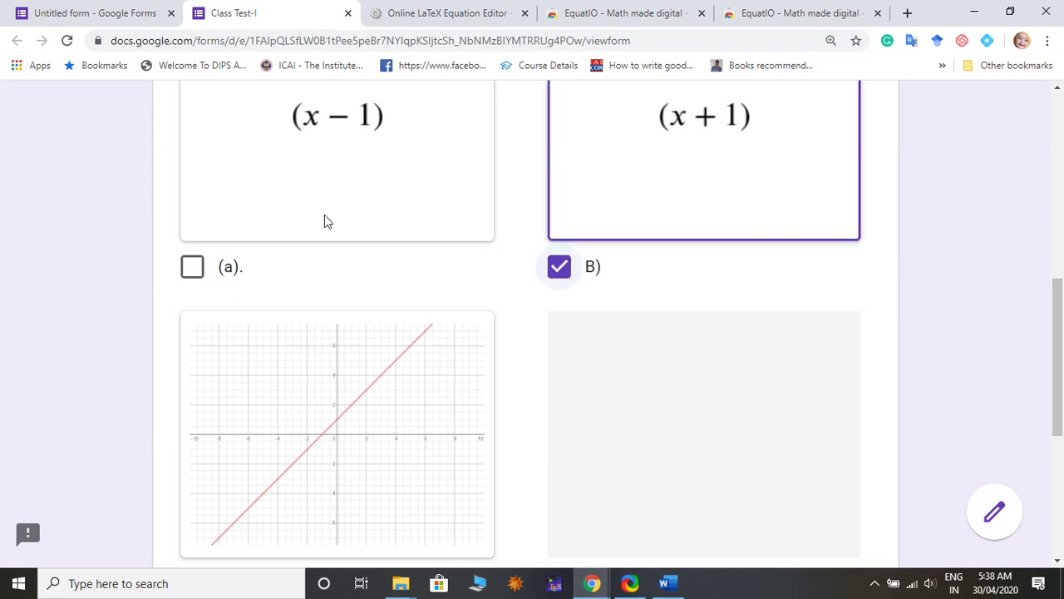
left_click(192, 268)
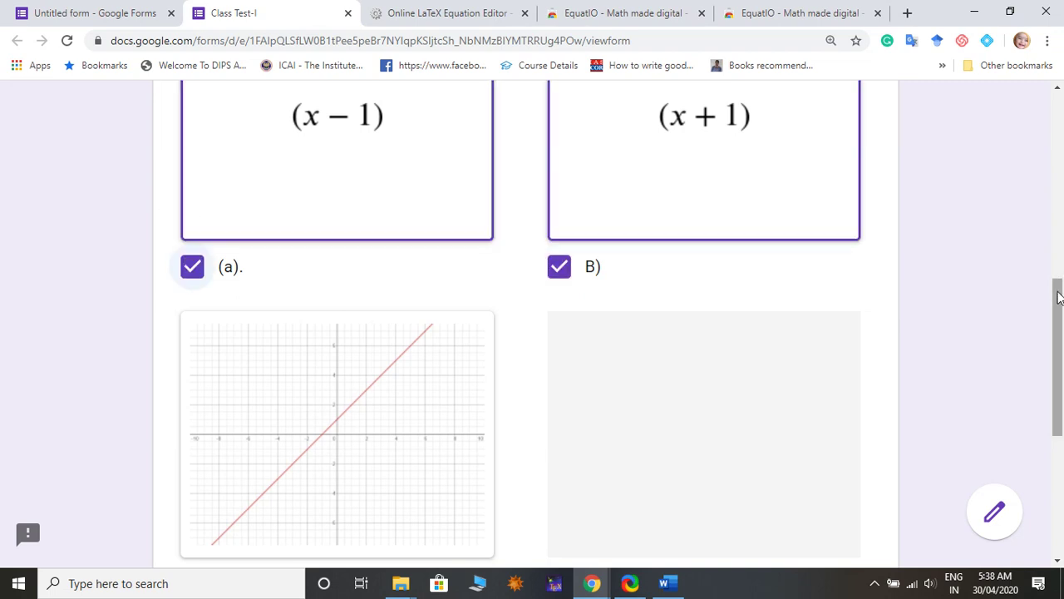
scroll(1058, 297, "down", 10)
left_click(247, 475)
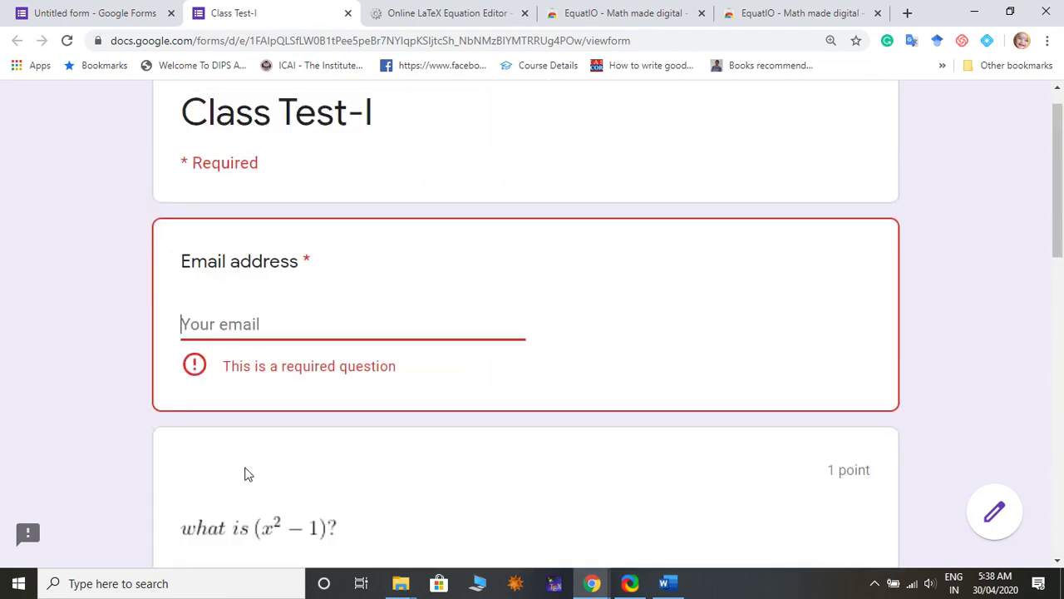
Fill in the respondent's email address with the suggested entry and submit the test response
key("Down")
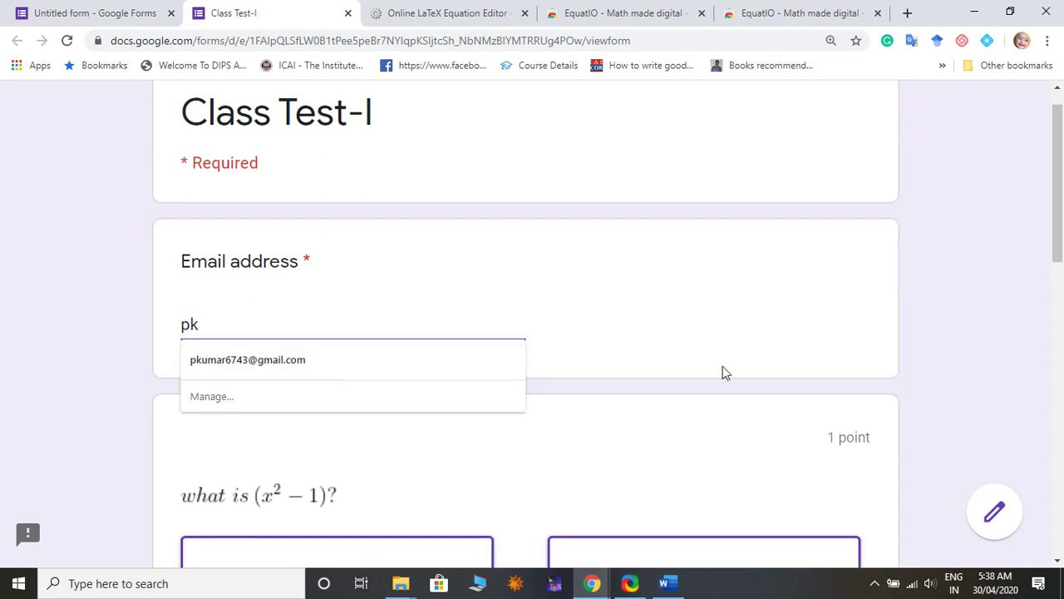
left_click(342, 361)
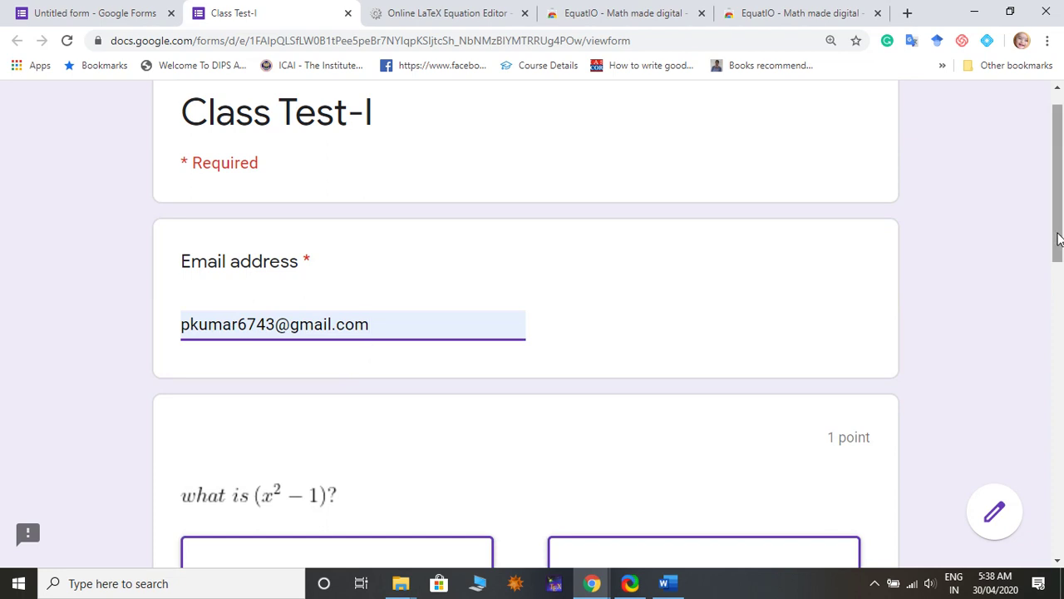
left_click_drag(1058, 238, 1058, 532)
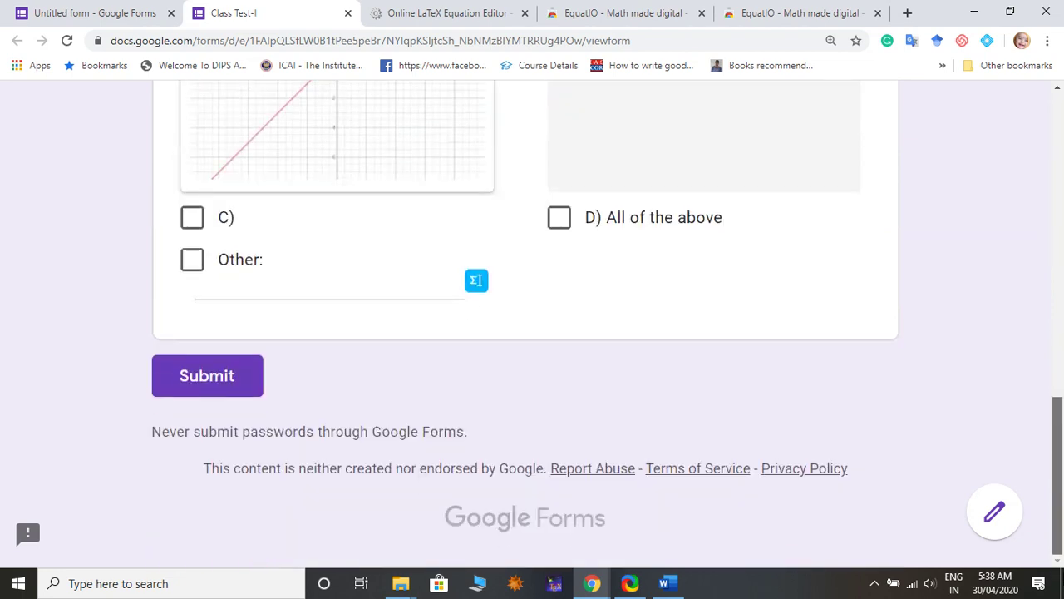
left_click(216, 377)
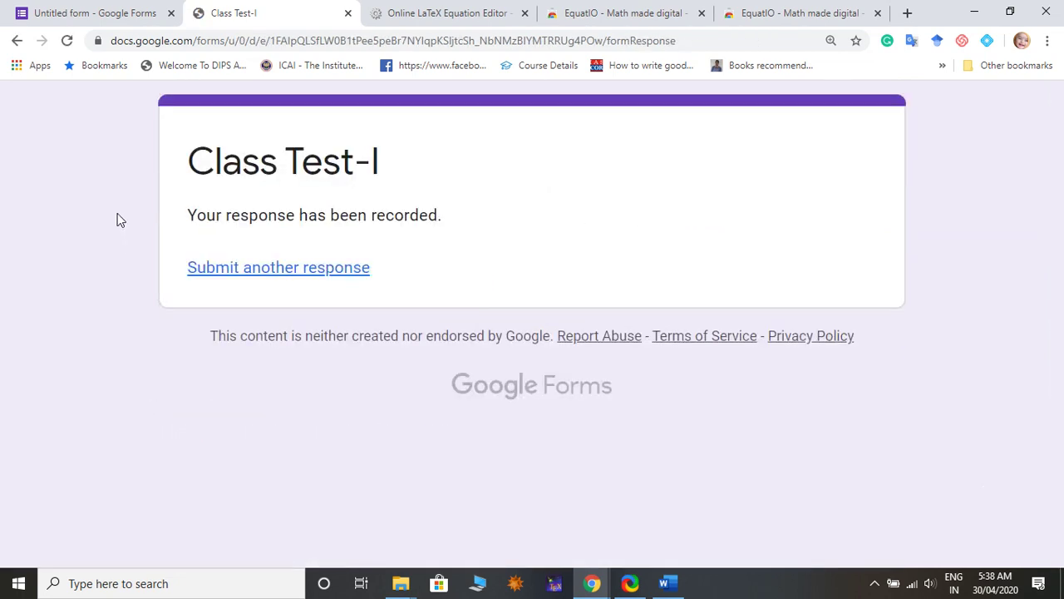
Return to the form editor and review the summary insights of the submitted responses
left_click(117, 12)
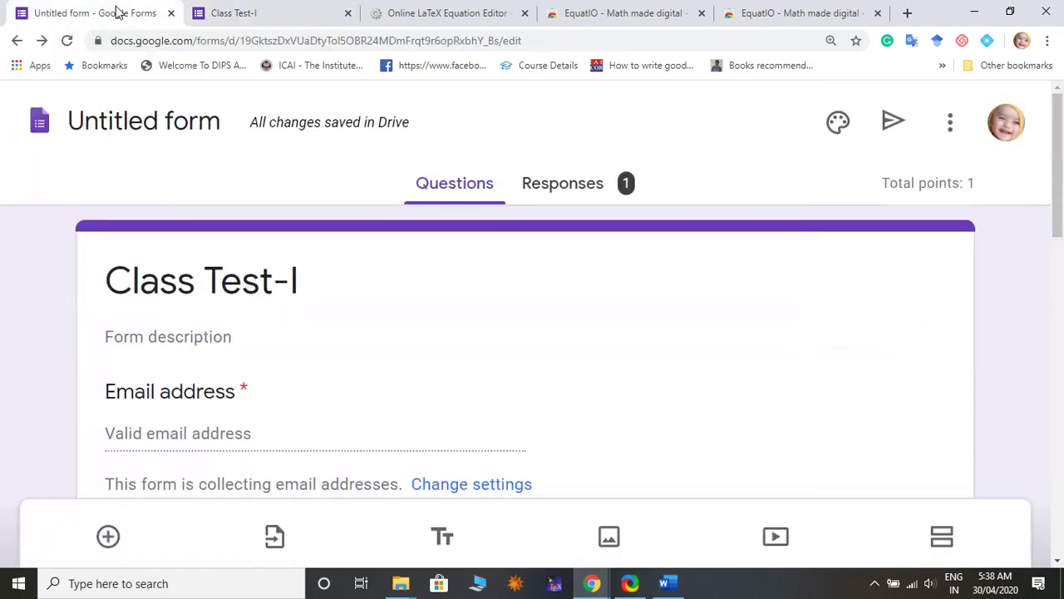
left_click(596, 189)
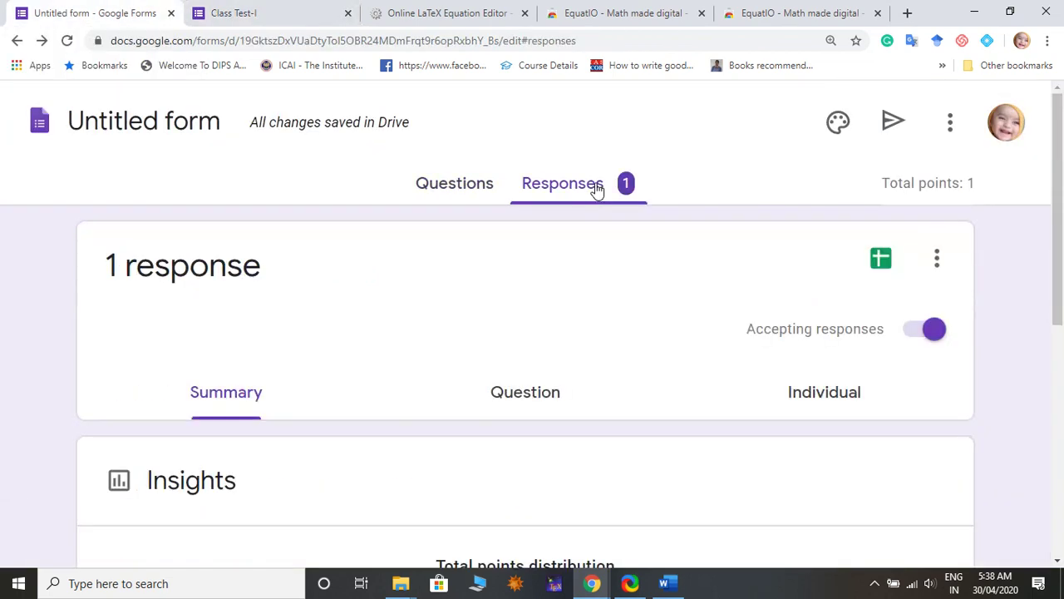
left_click_drag(1058, 186, 1061, 305)
scroll(1061, 306, "up", 2)
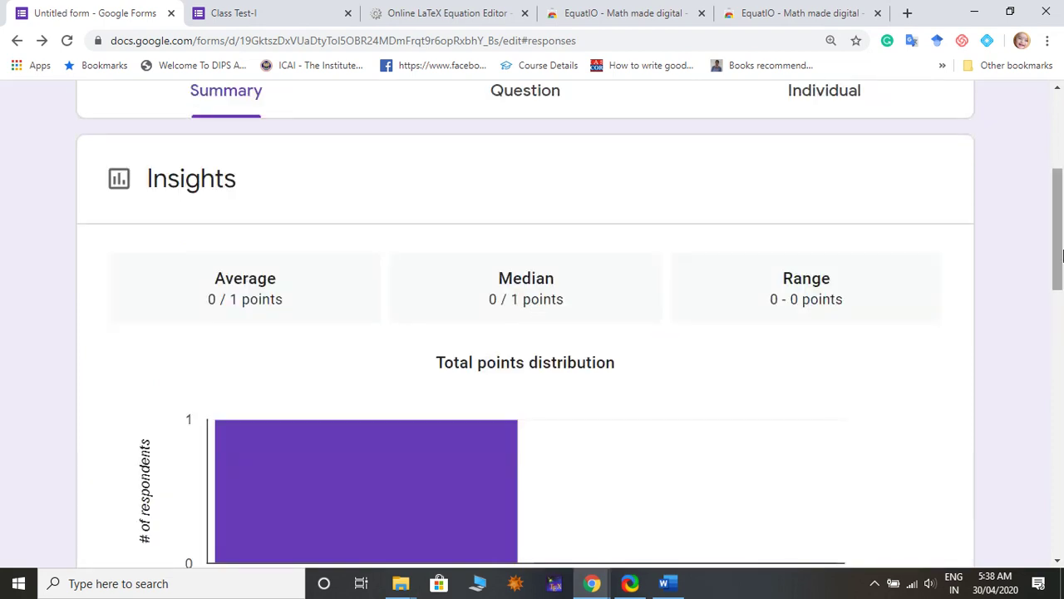
left_click_drag(1061, 251, 1060, 241)
scroll(491, 236, "up", 2)
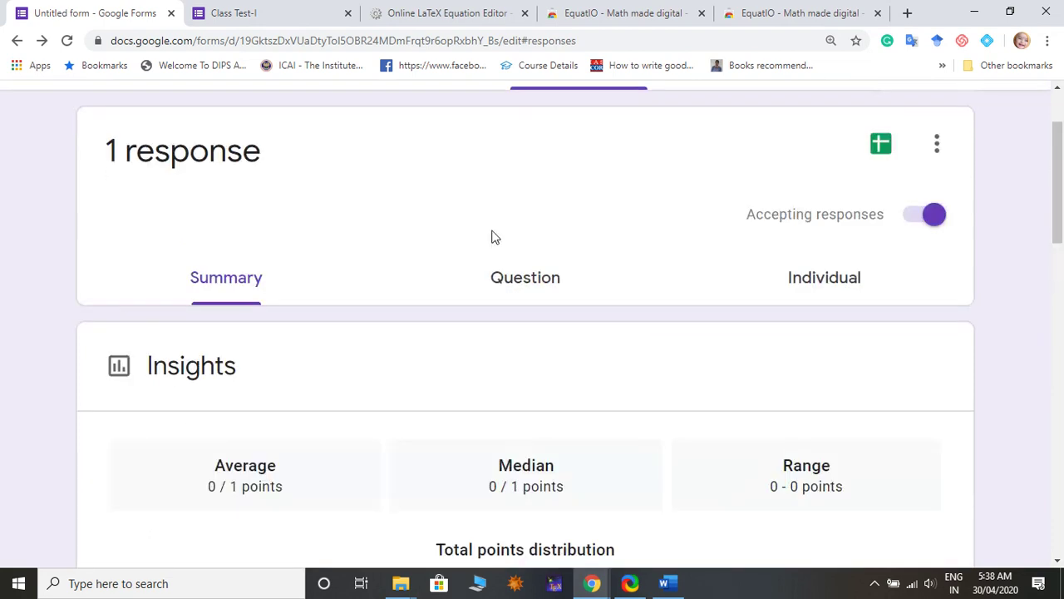
Examine how the response to Question 1 was graded, and return to the form's questions
left_click(491, 278)
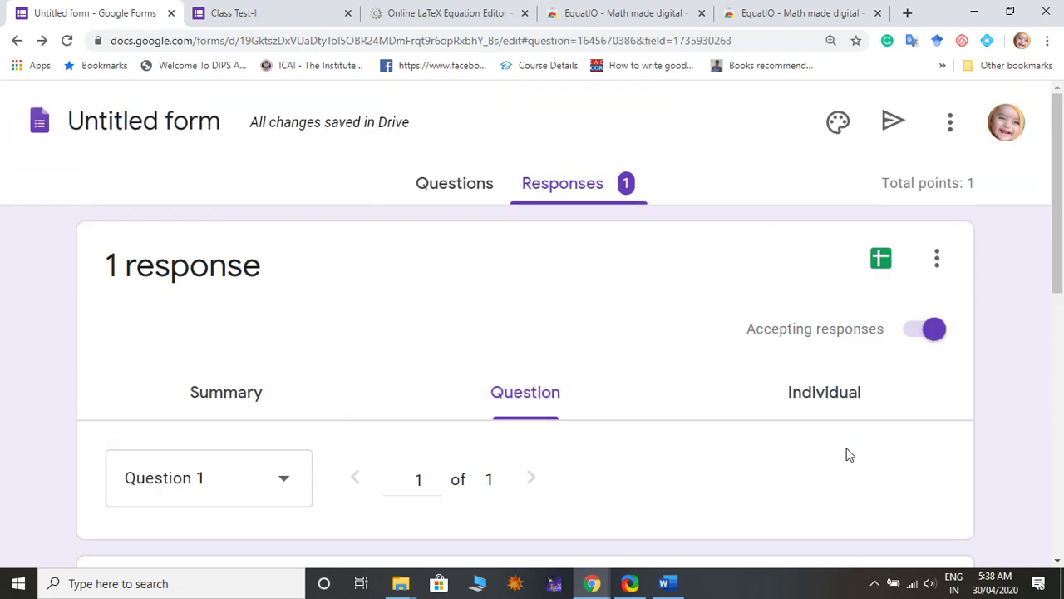
left_click_drag(1058, 280, 1058, 487)
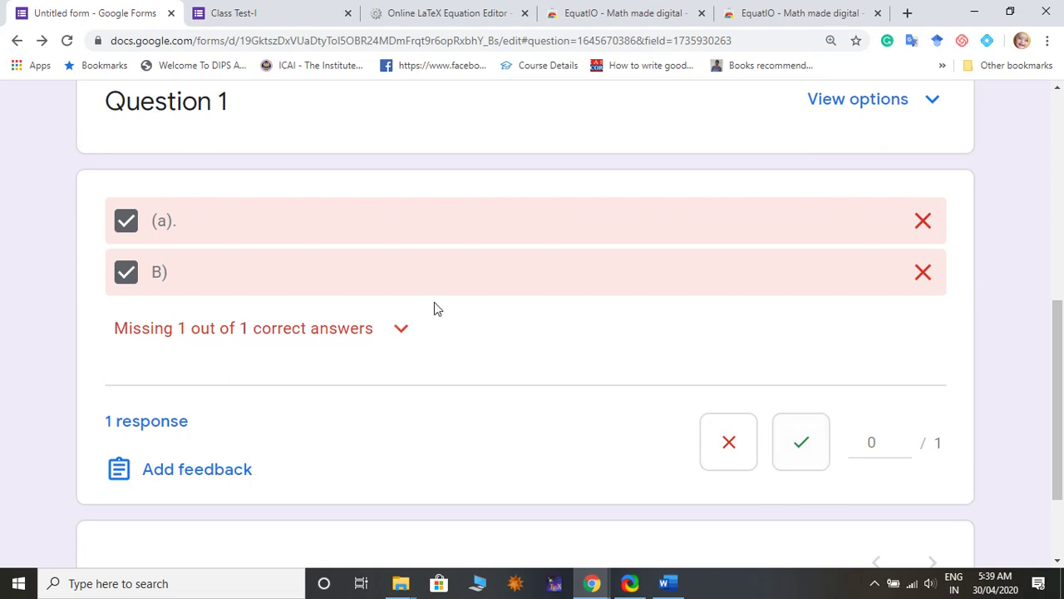
left_click_drag(1058, 382, 1063, 176)
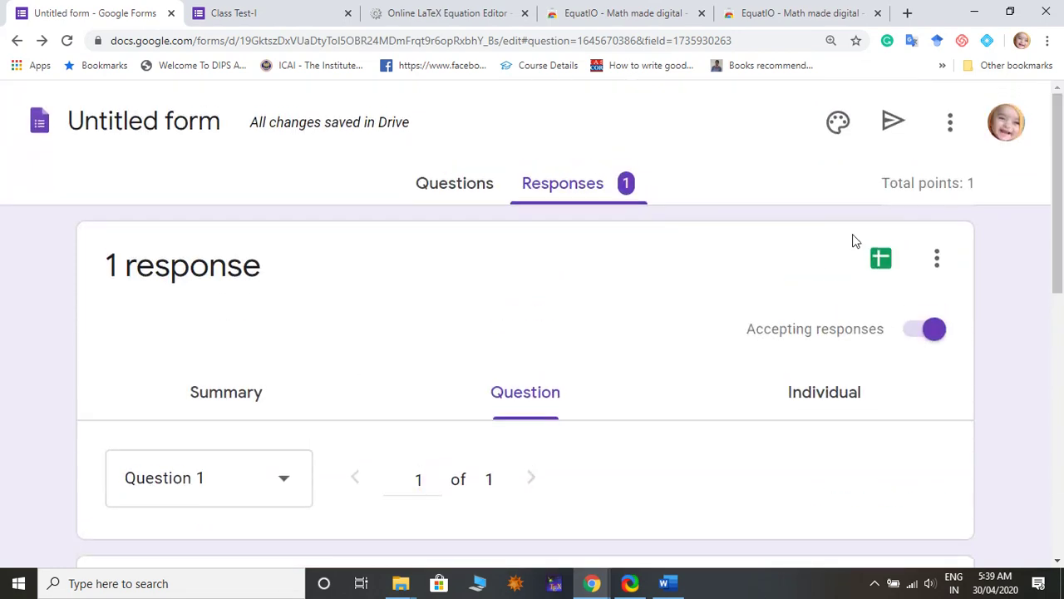
left_click(470, 185)
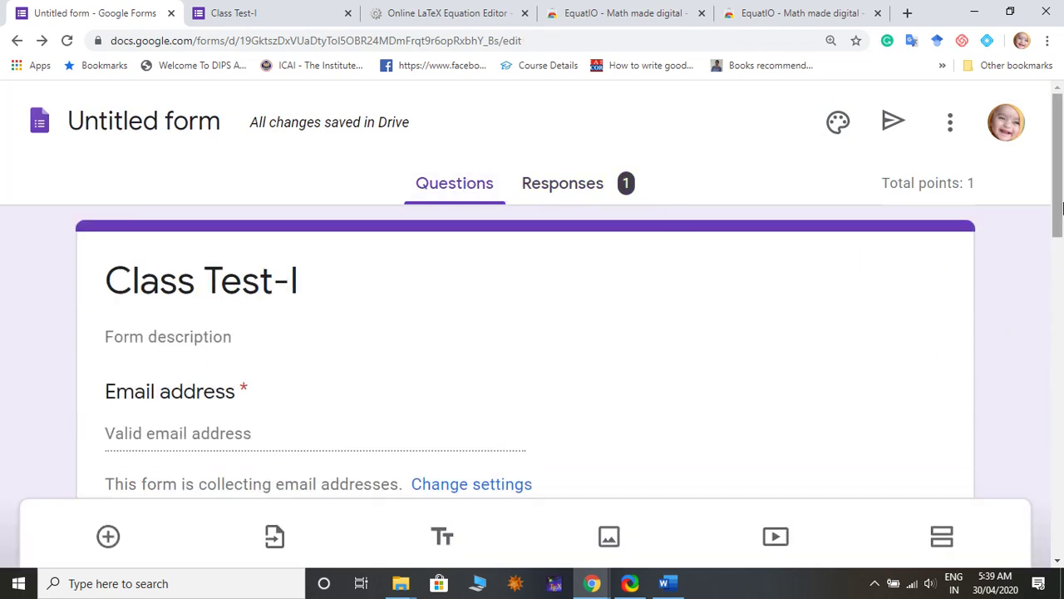
mouse_move(1060, 207)
left_mouse_down()
mouse_move(1060, 536)
mouse_move(1061, 191)
left_mouse_up()
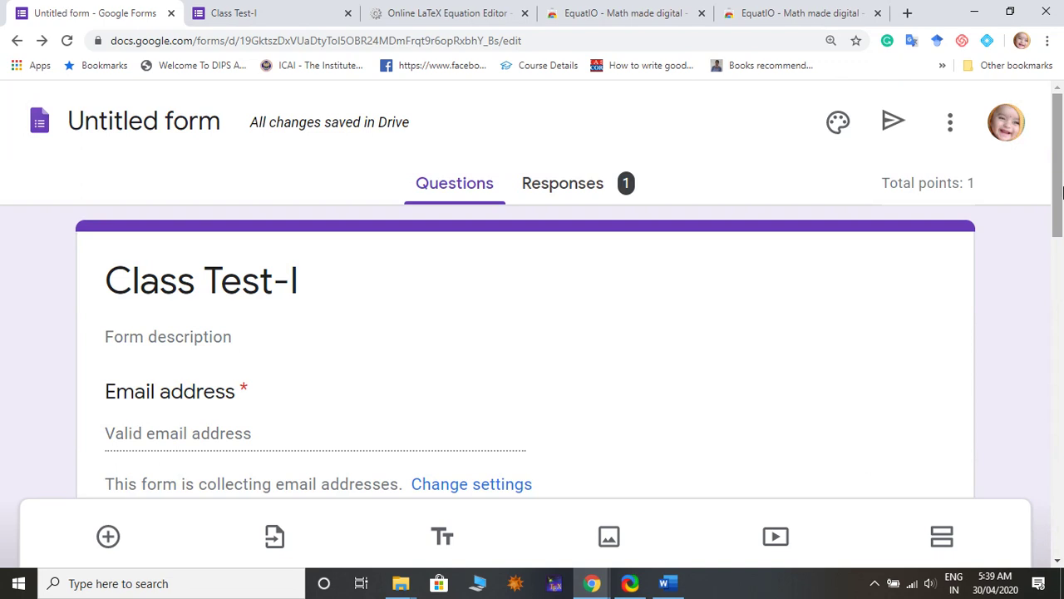